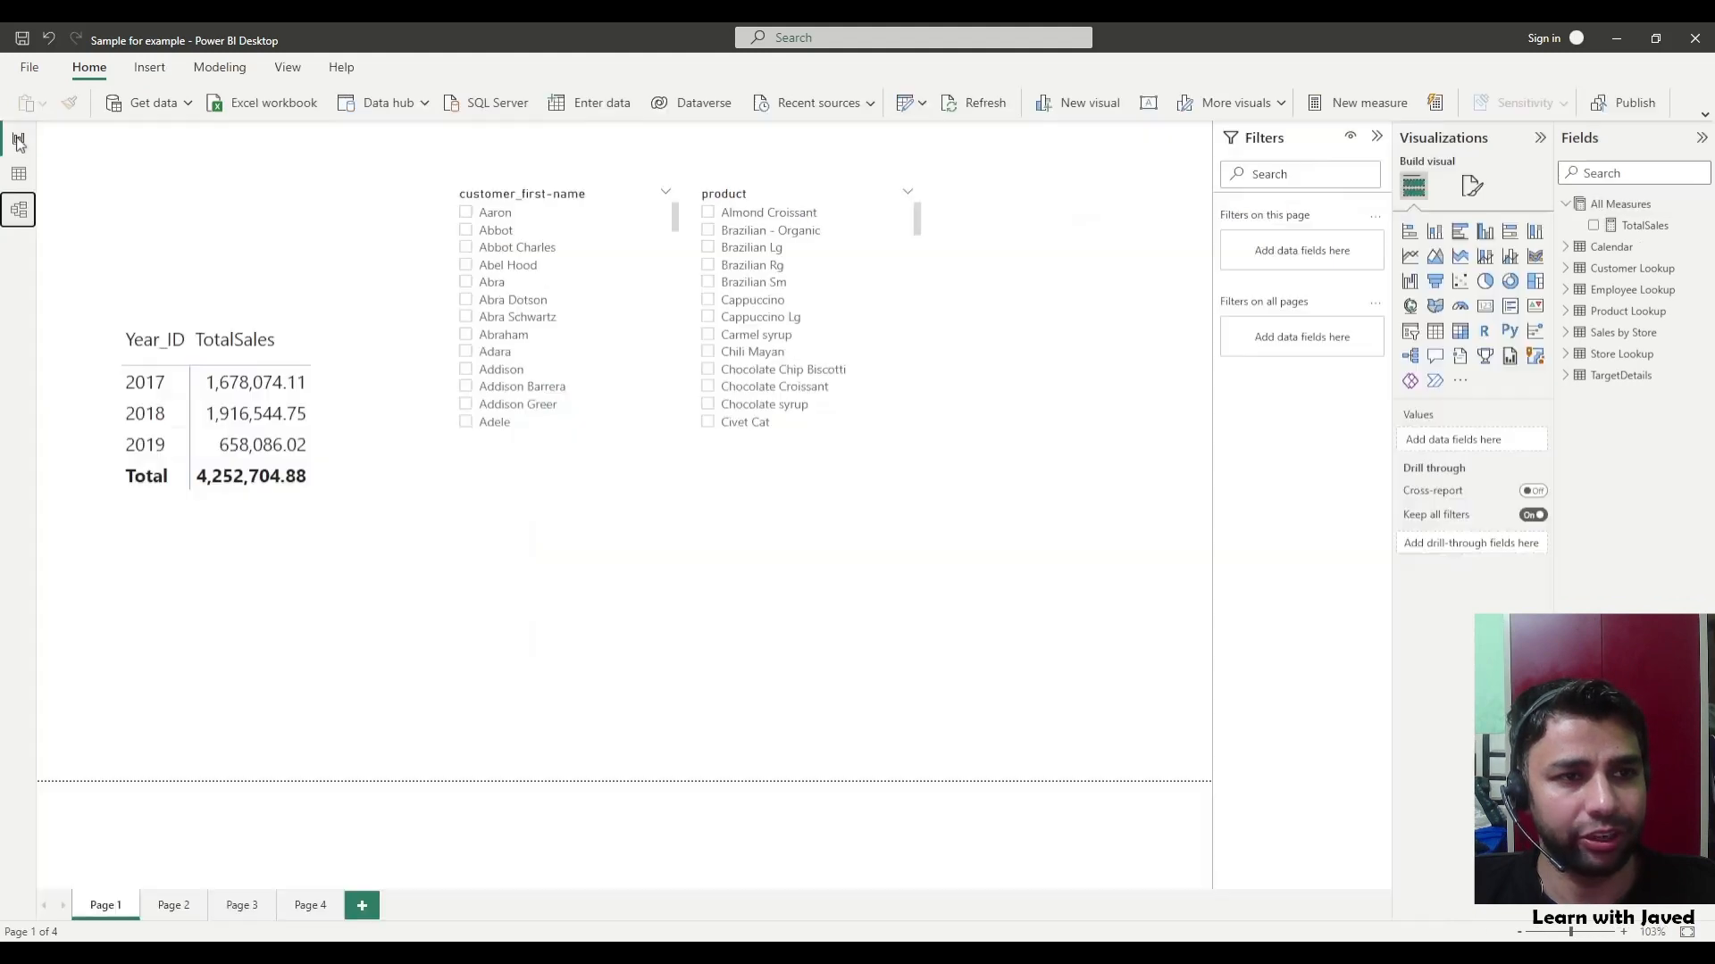
# Step: Inspect the TotalSales measure's DAX formula behind the yearly sales matrix on the report page, then close the formula
pyautogui.click(18, 139)
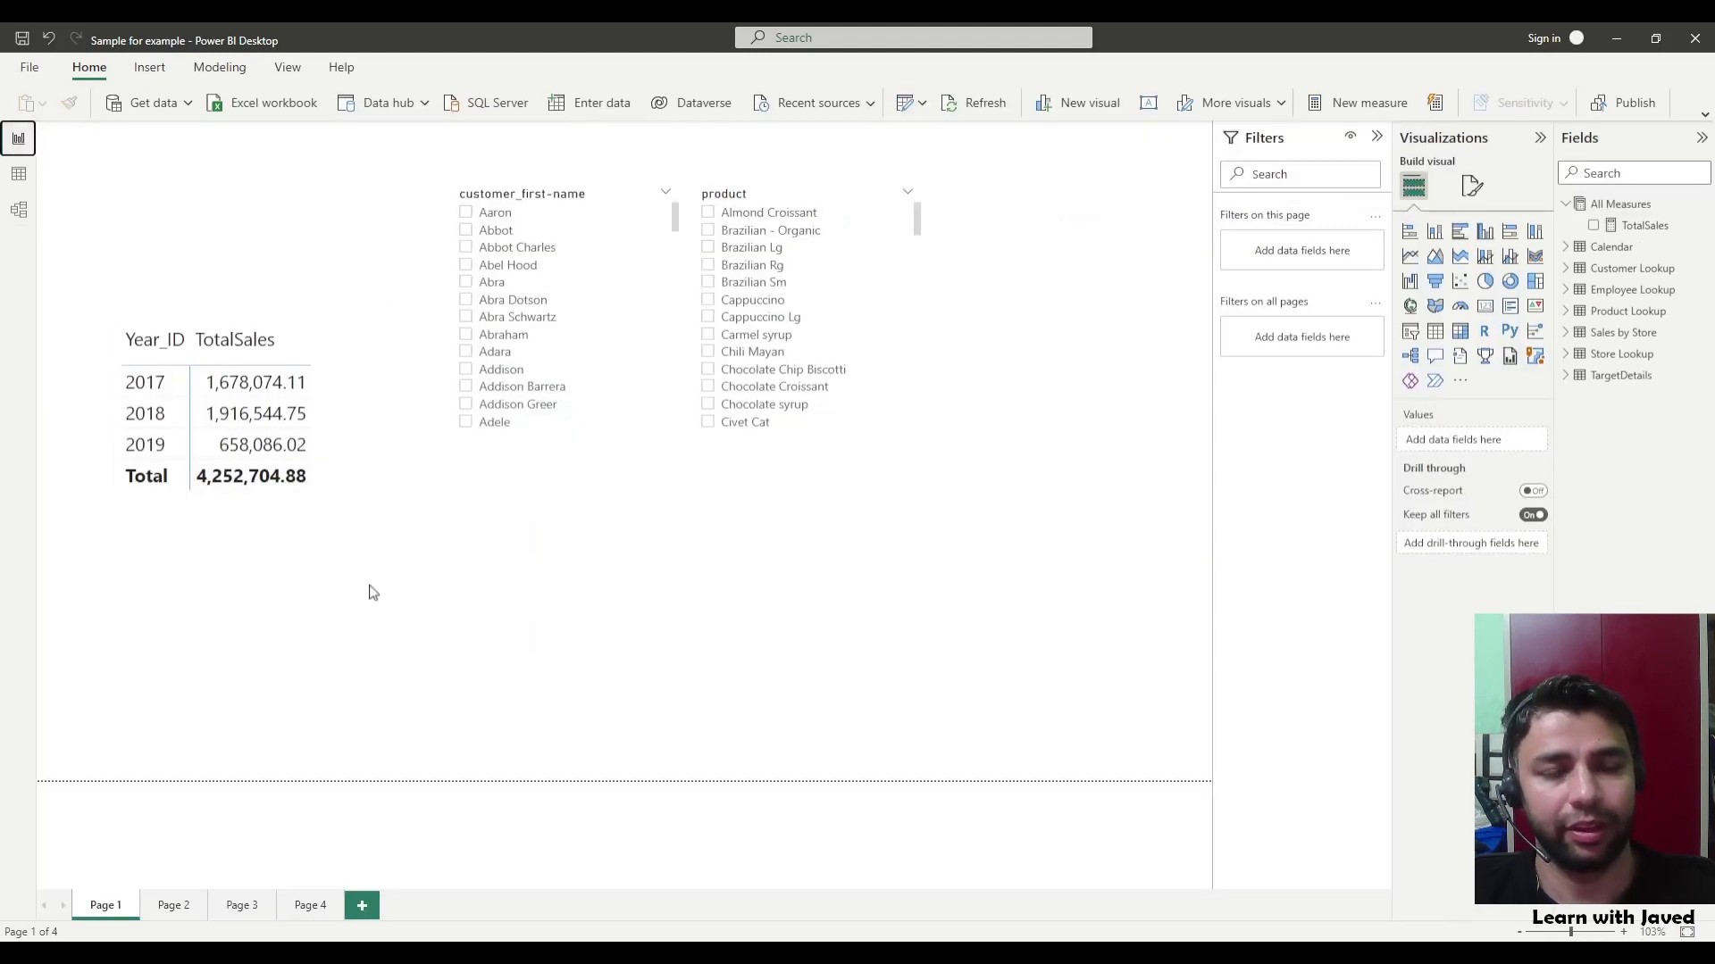
pyautogui.click(366, 498)
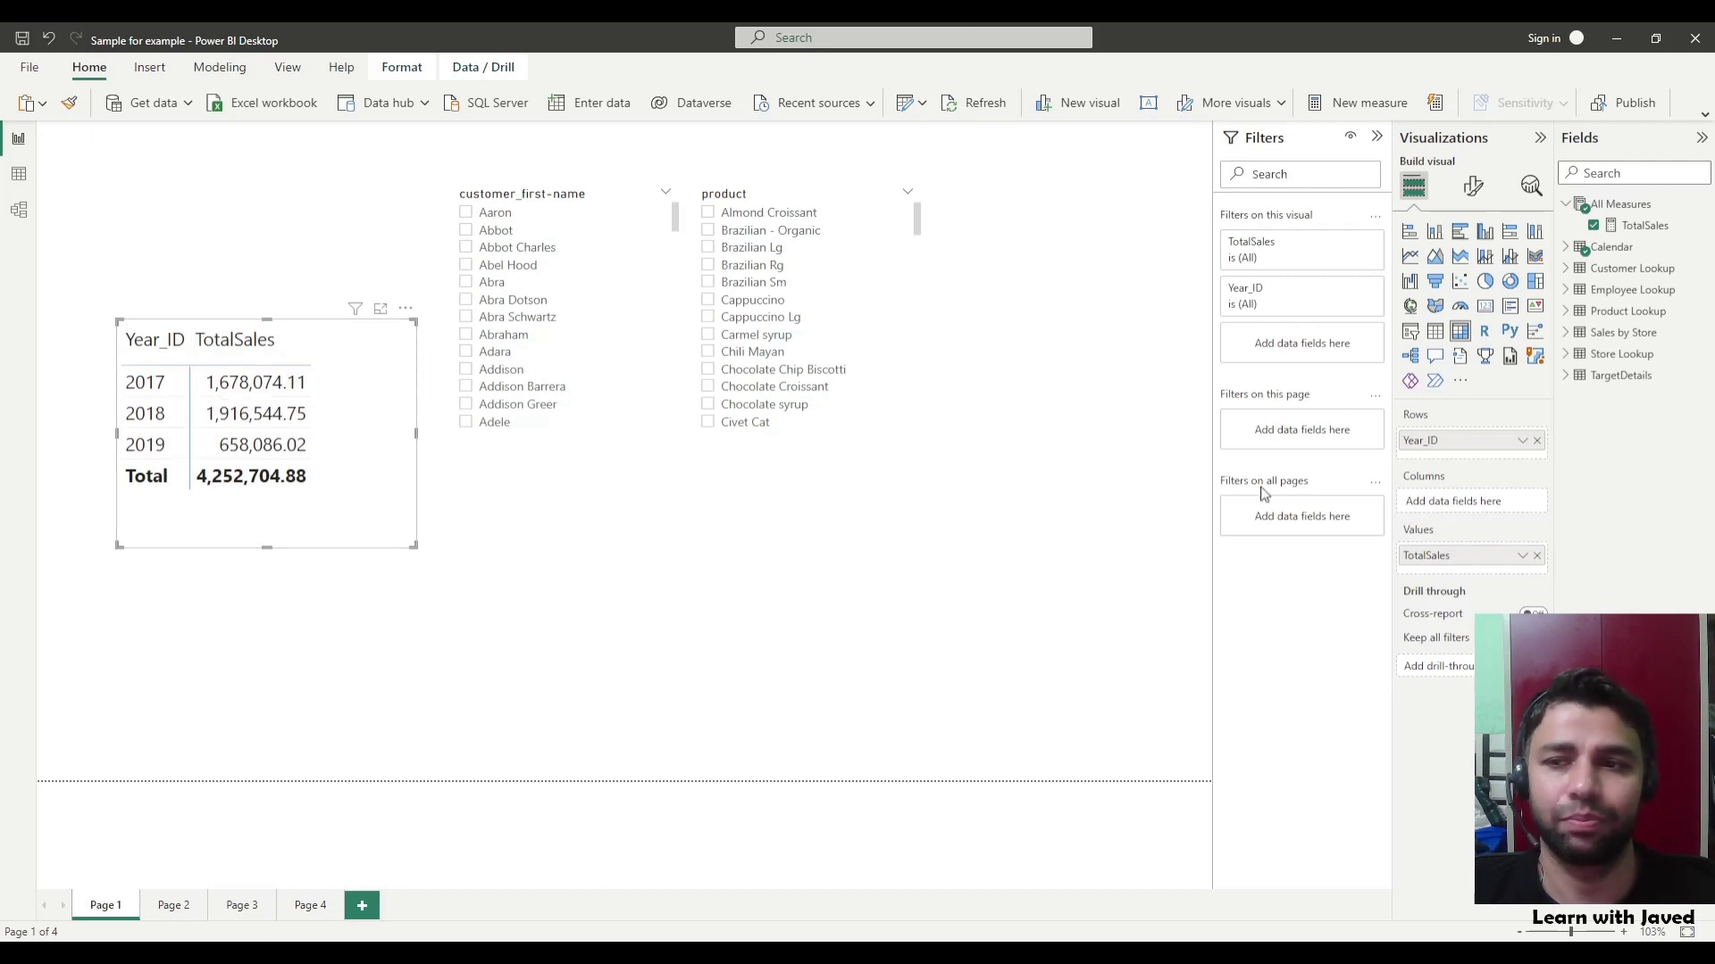
pyautogui.click(1642, 226)
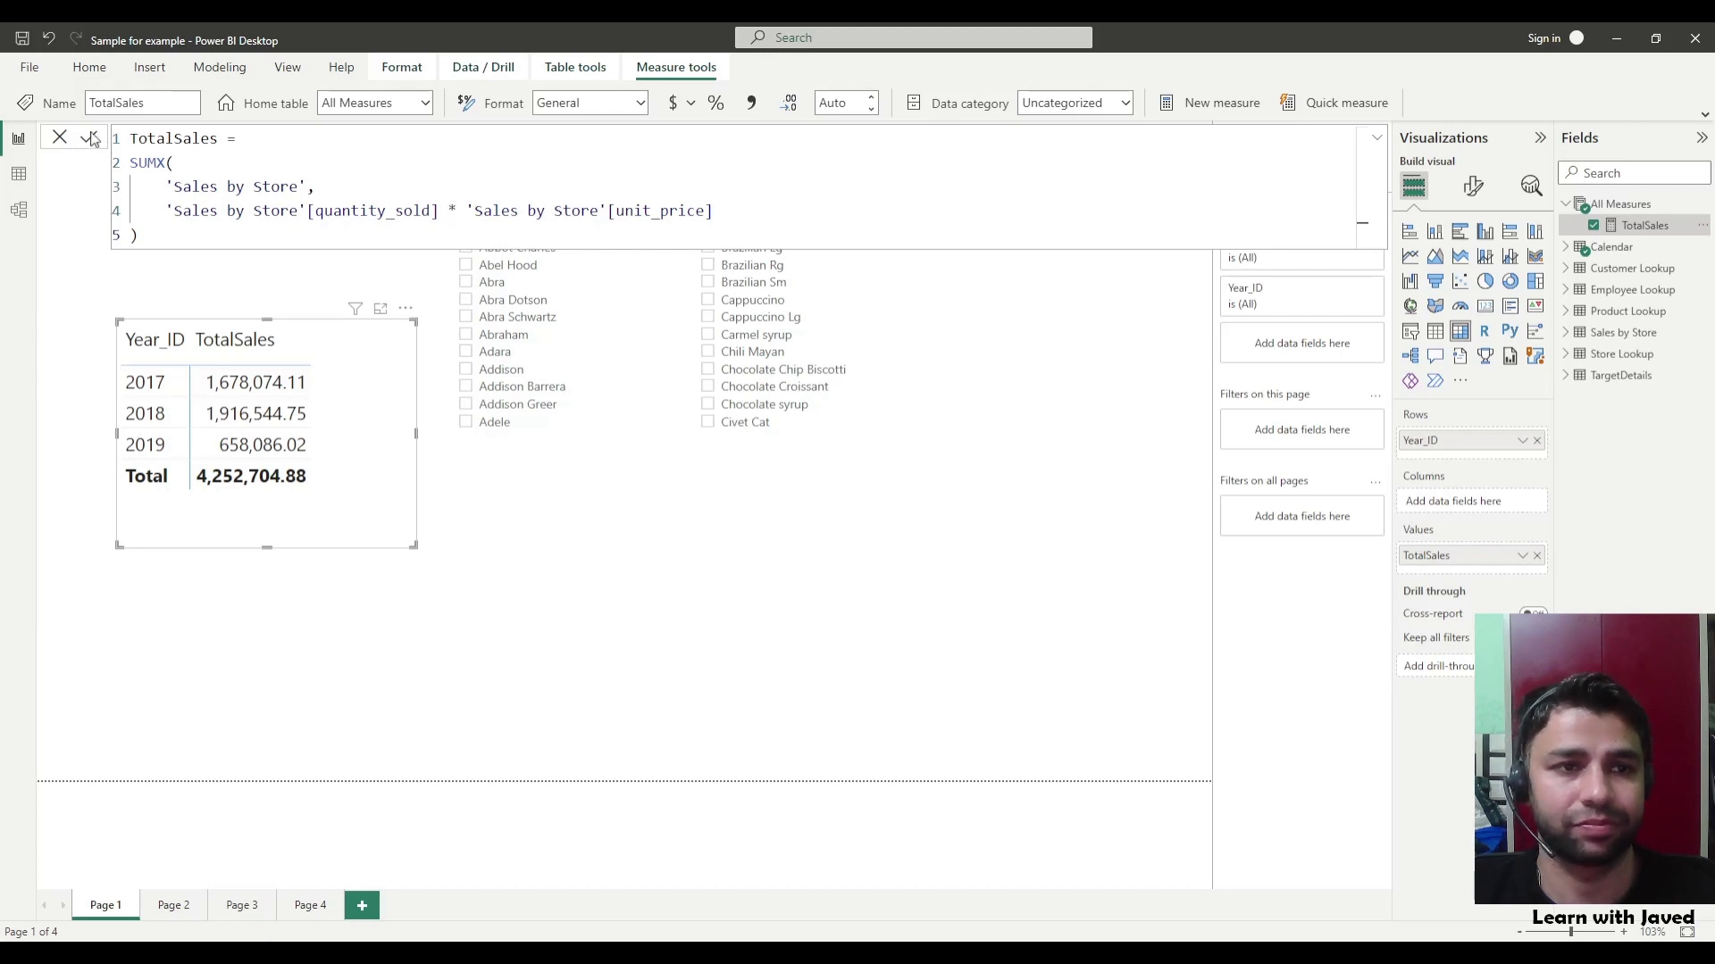
pyautogui.click(60, 138)
pyautogui.click(545, 536)
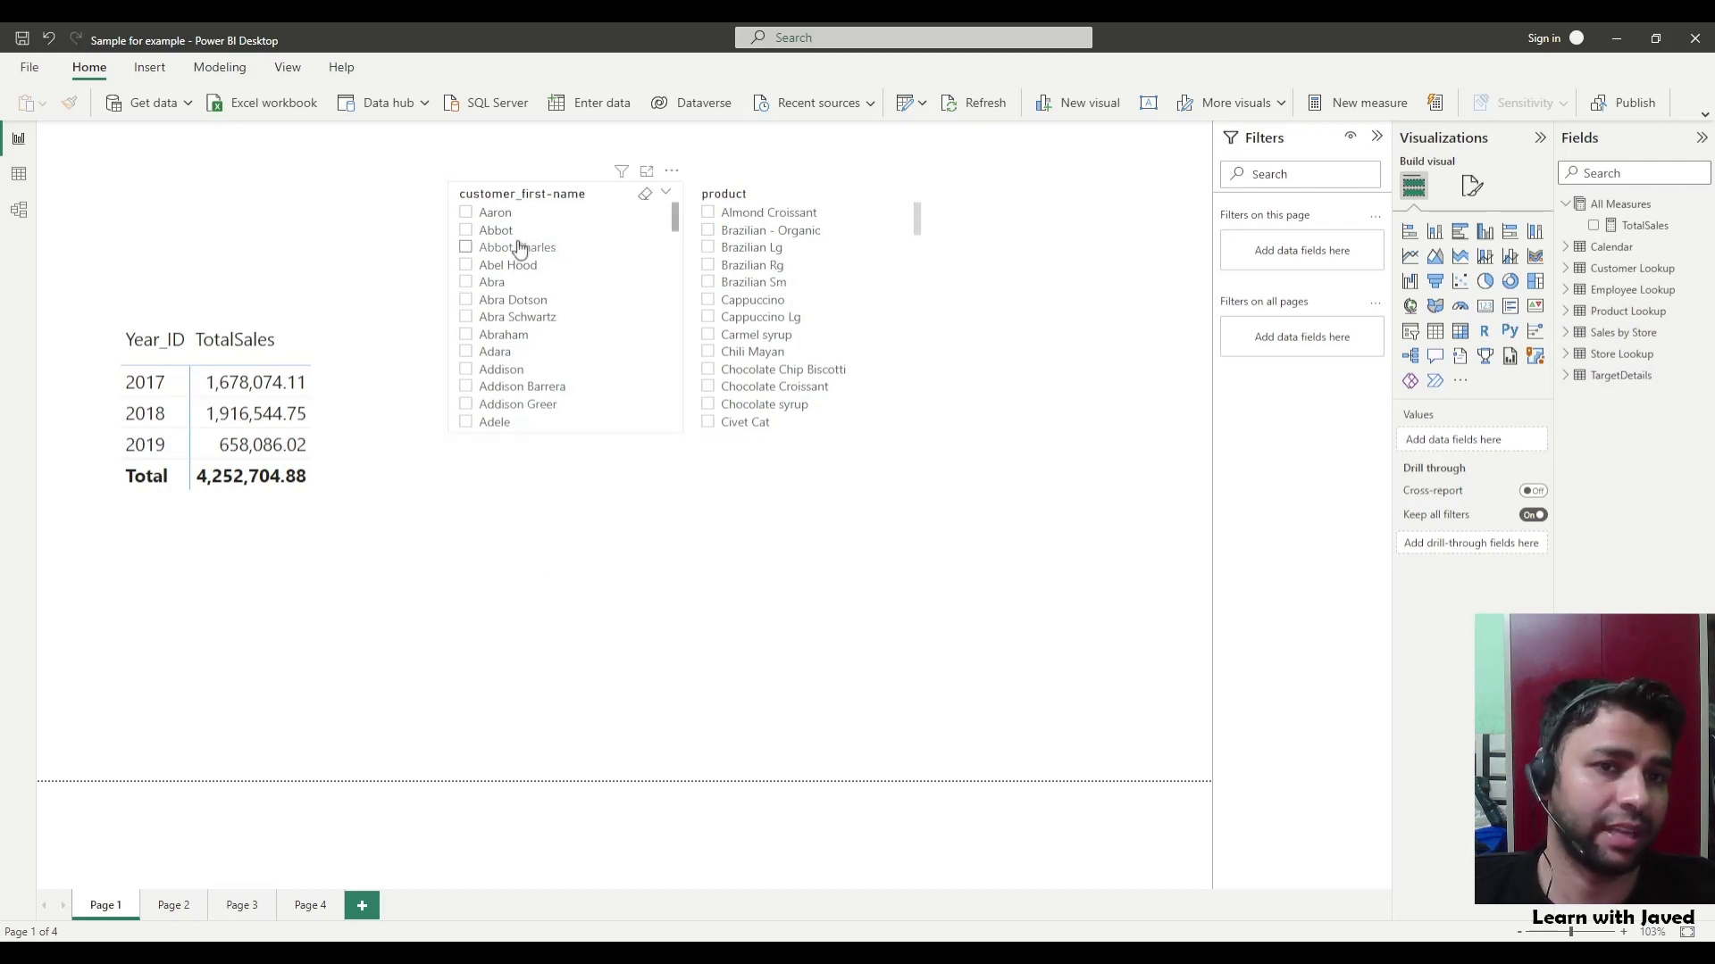
# Step: Test the slicers by filtering to the first listed customer with Almond Croissant, then Brazilian - Organic, and clear both slicers
pyautogui.click(489, 219)
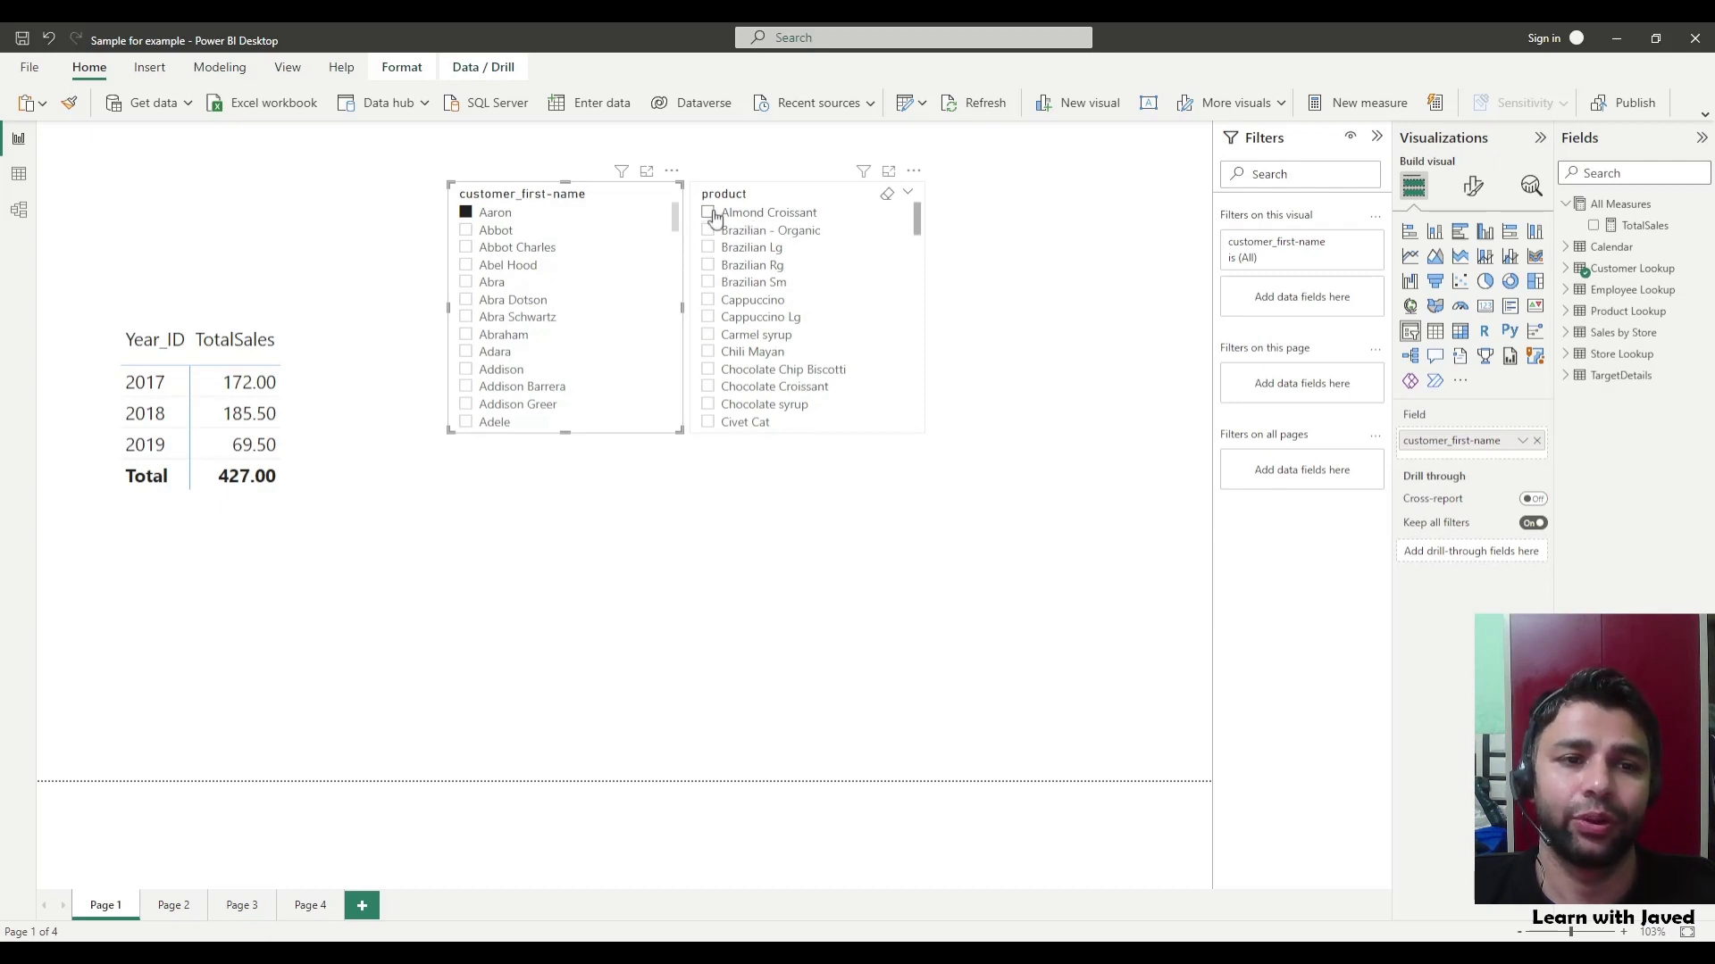
pyautogui.click(709, 213)
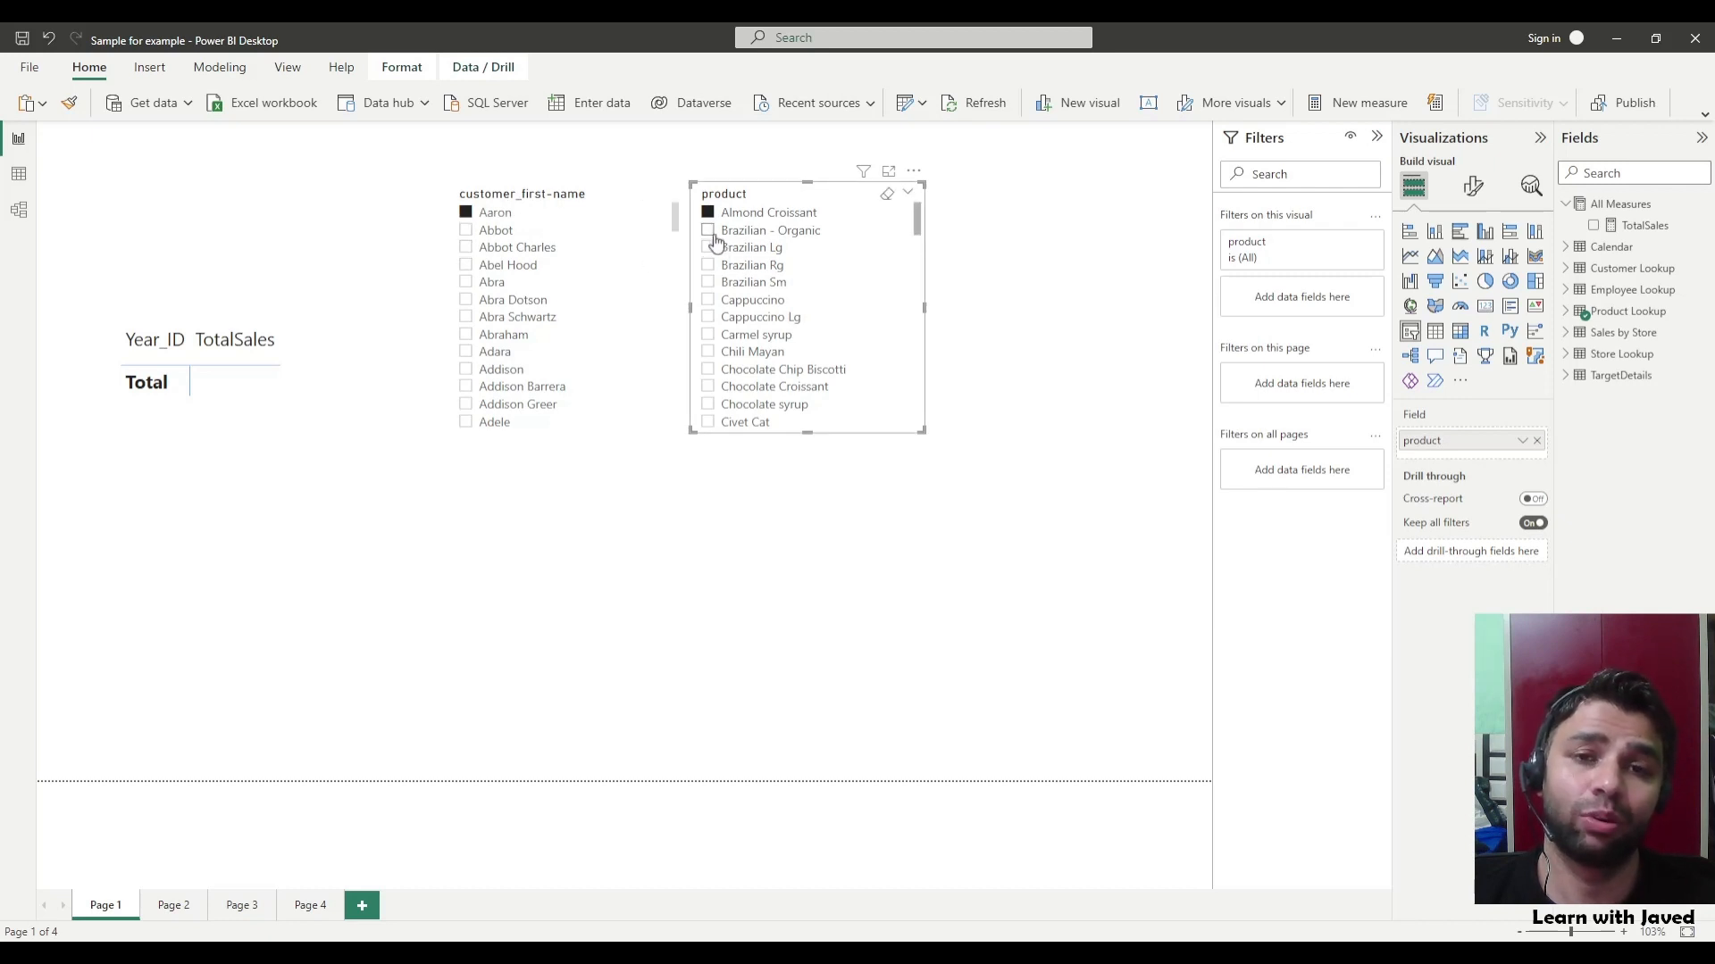
pyautogui.click(710, 234)
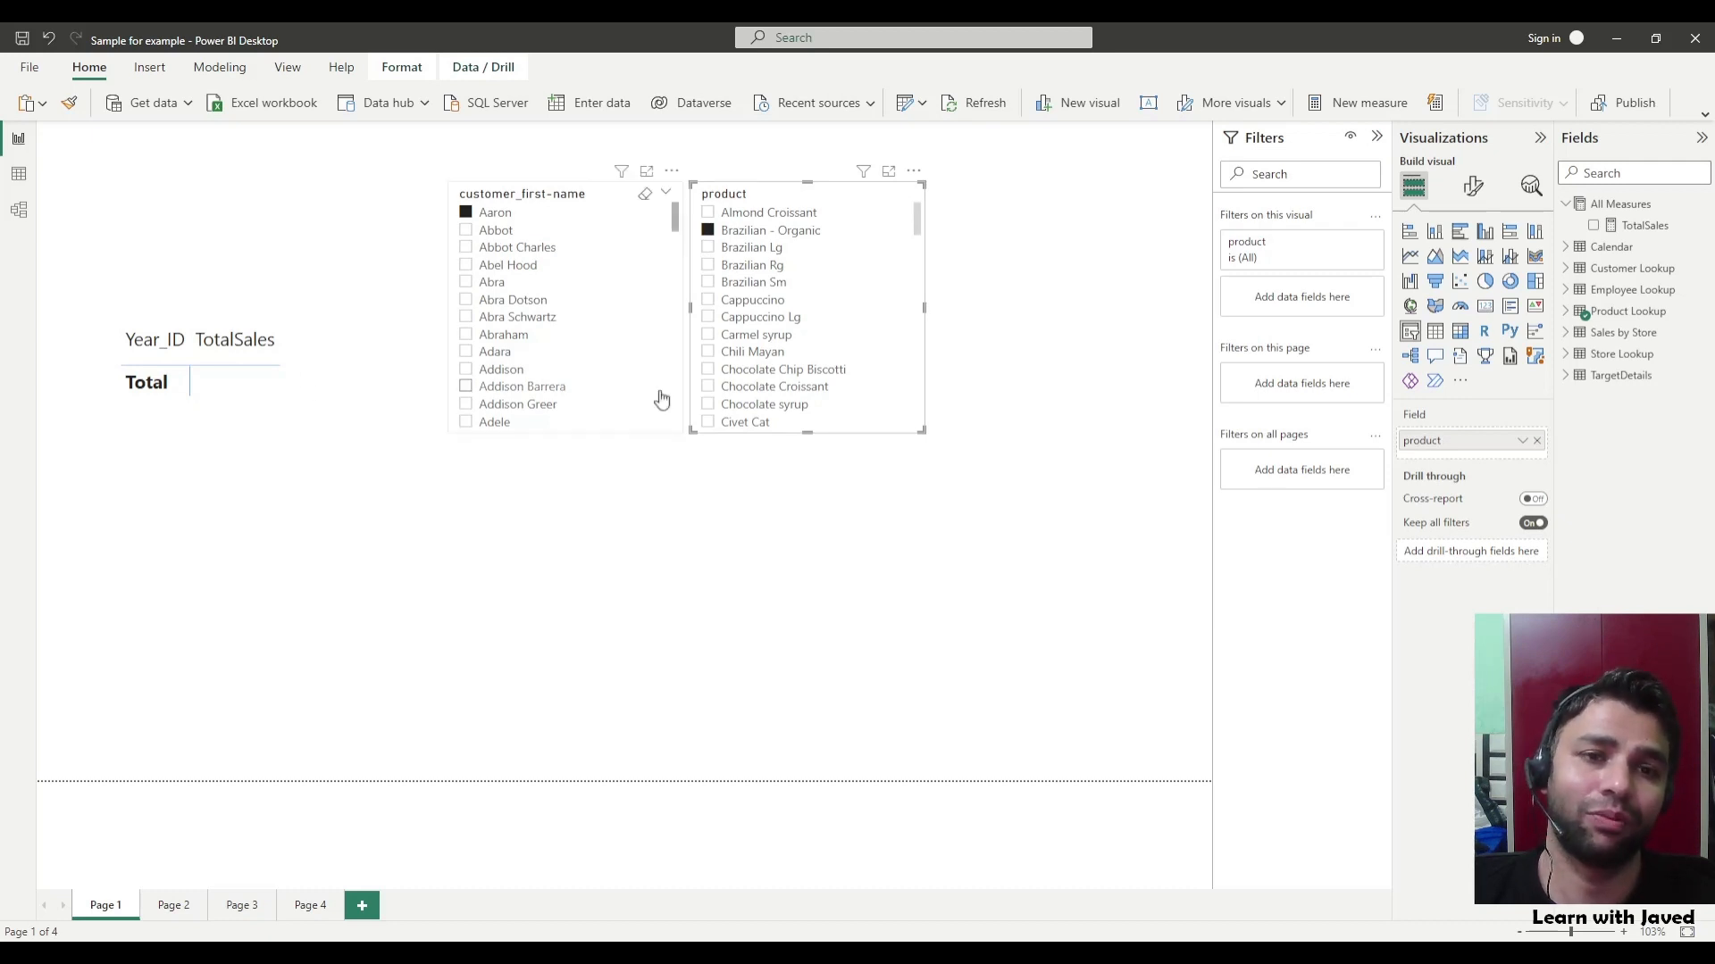
pyautogui.click(708, 230)
pyautogui.click(466, 214)
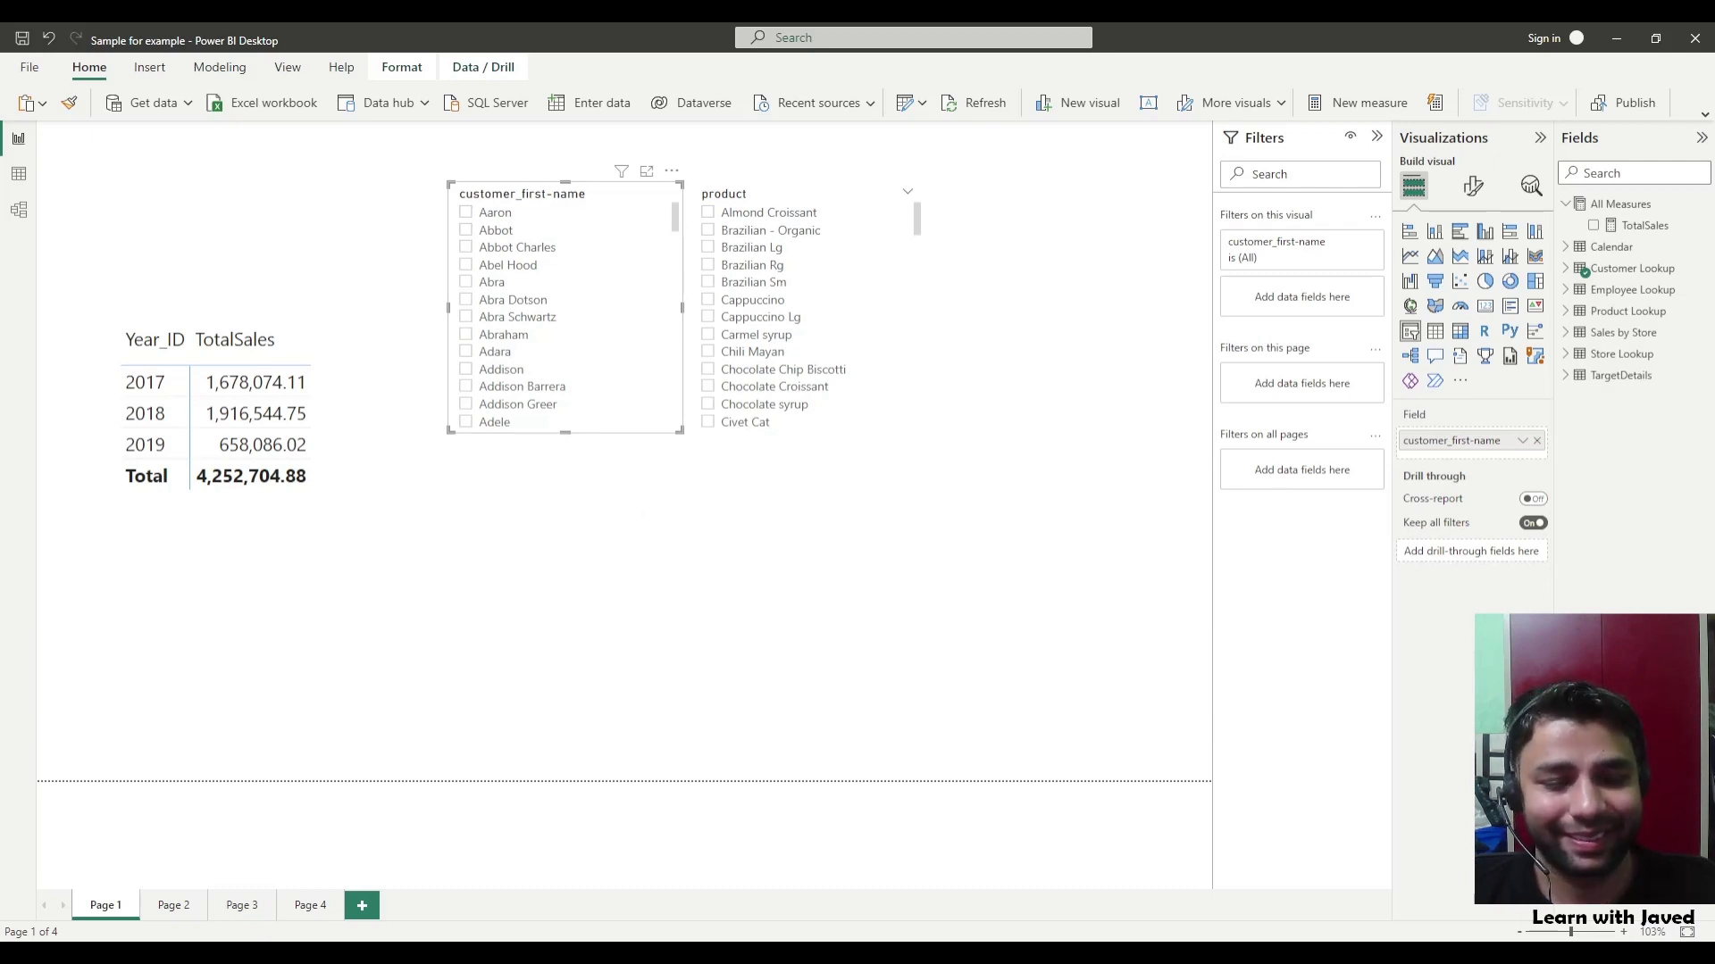
pyautogui.click(828, 589)
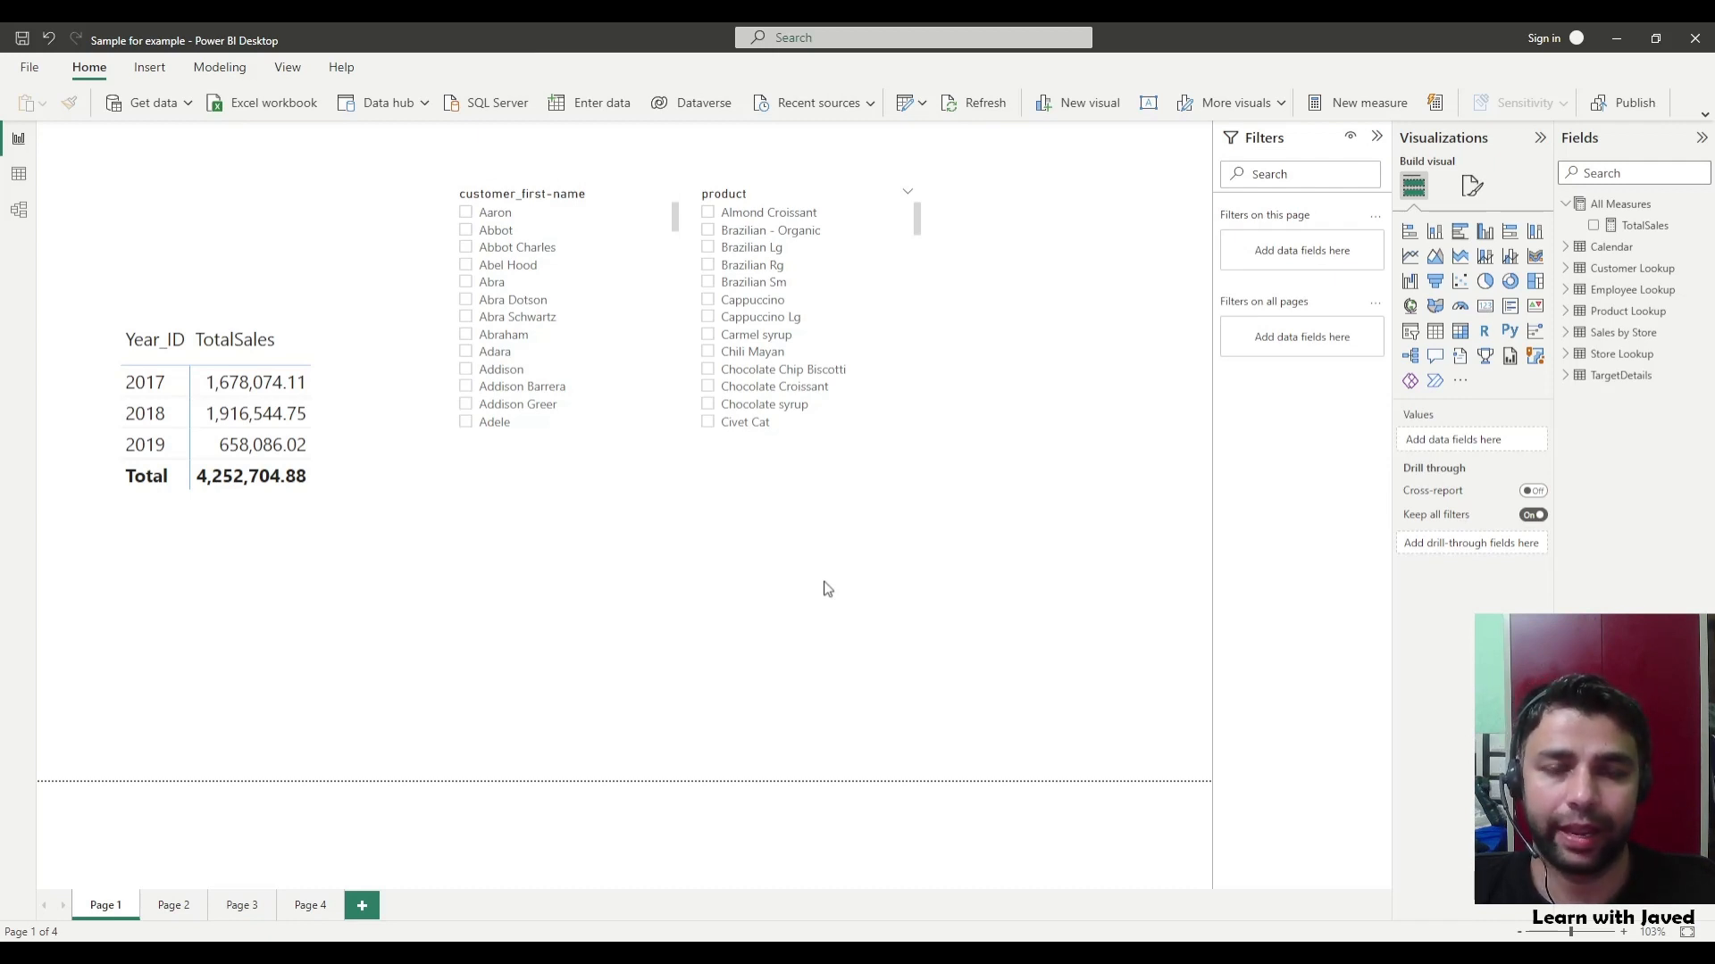
# Step: Create a new measure in the All Measures table and name it CountOfRows
pyautogui.click(1704, 205)
pyautogui.click(1646, 223)
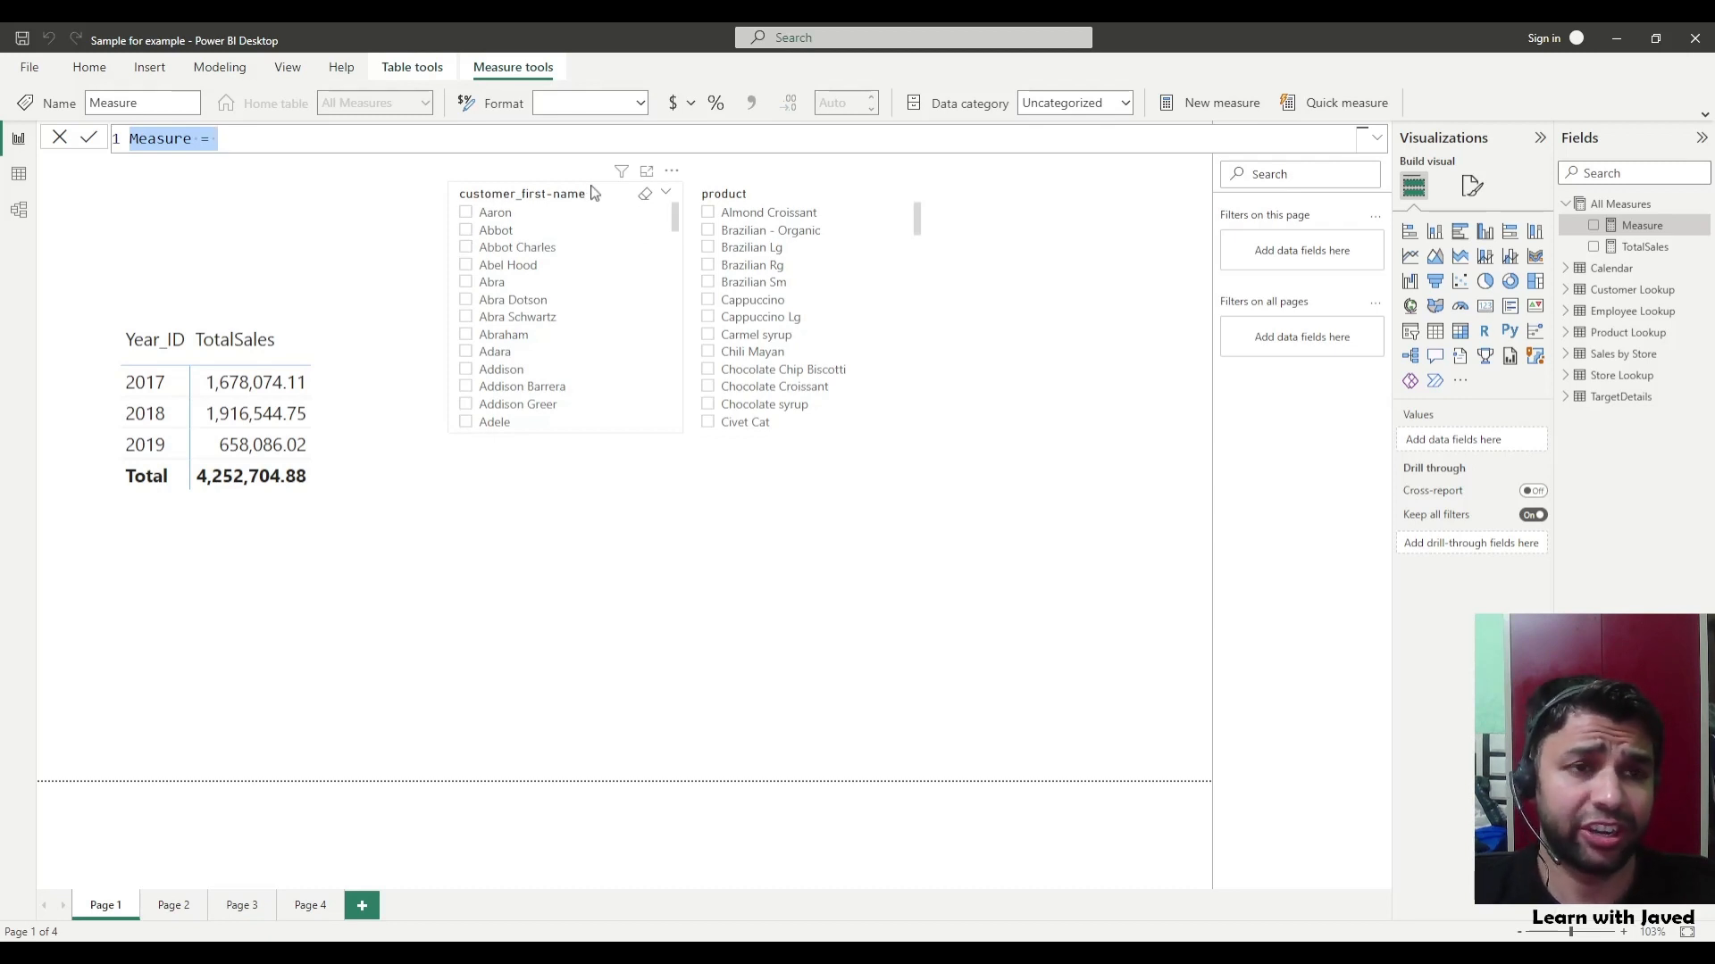
pyautogui.write('Count')
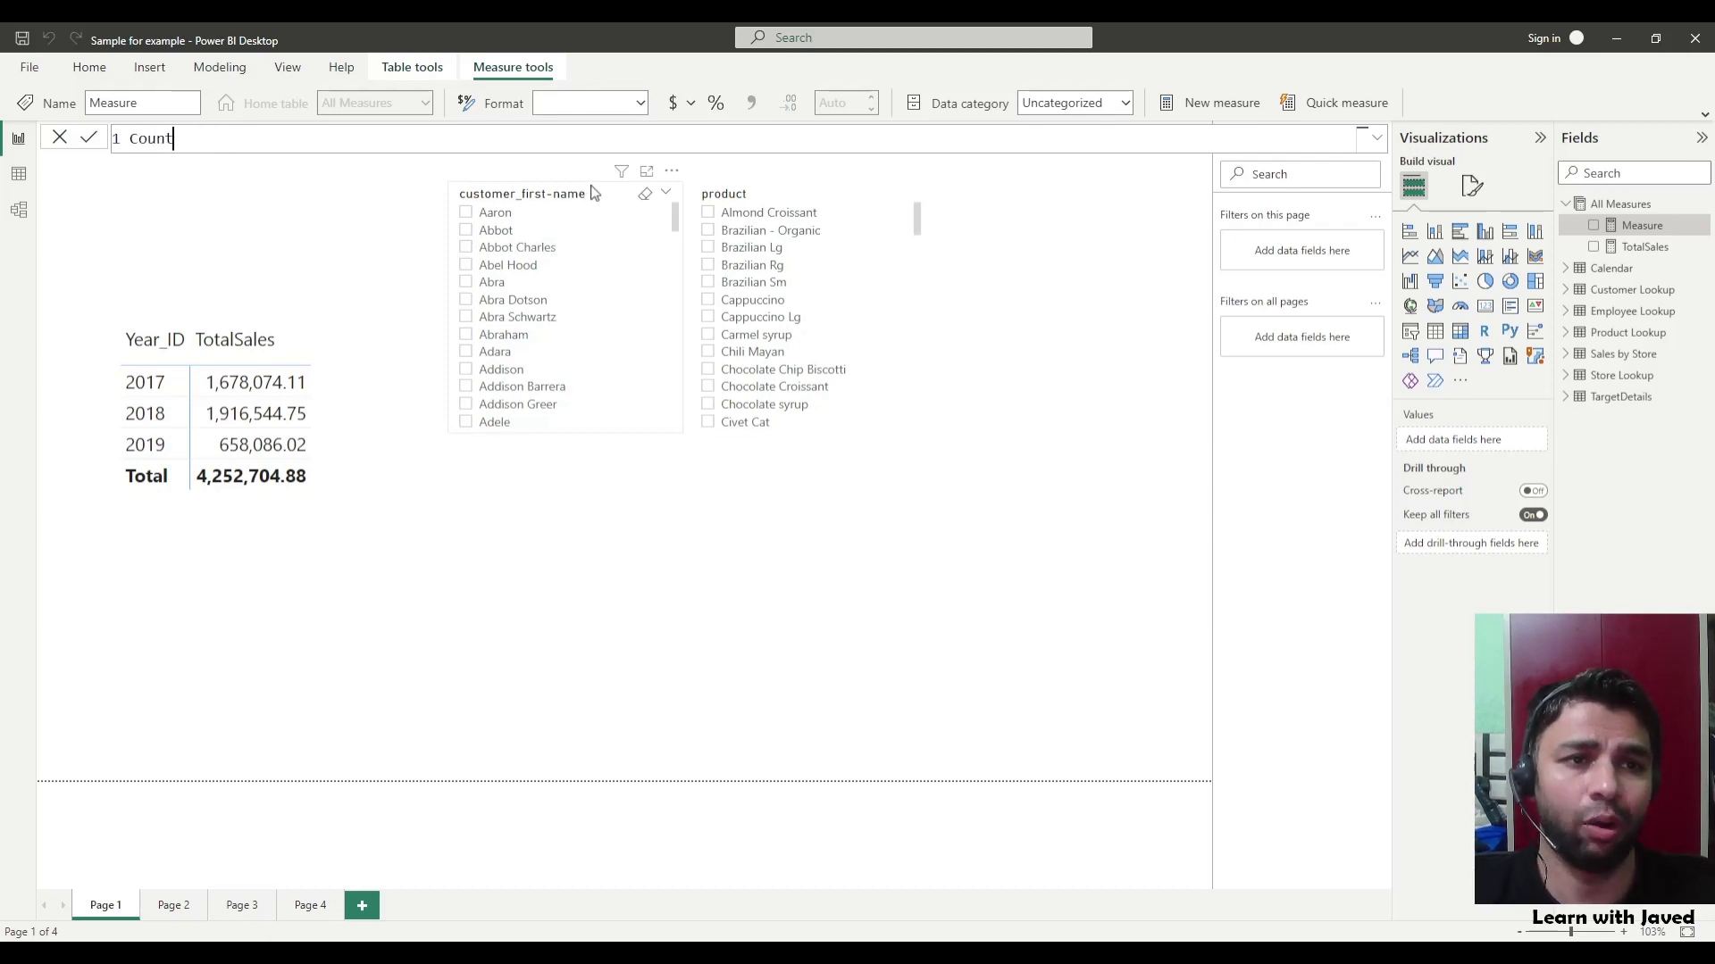
pyautogui.write('Of')
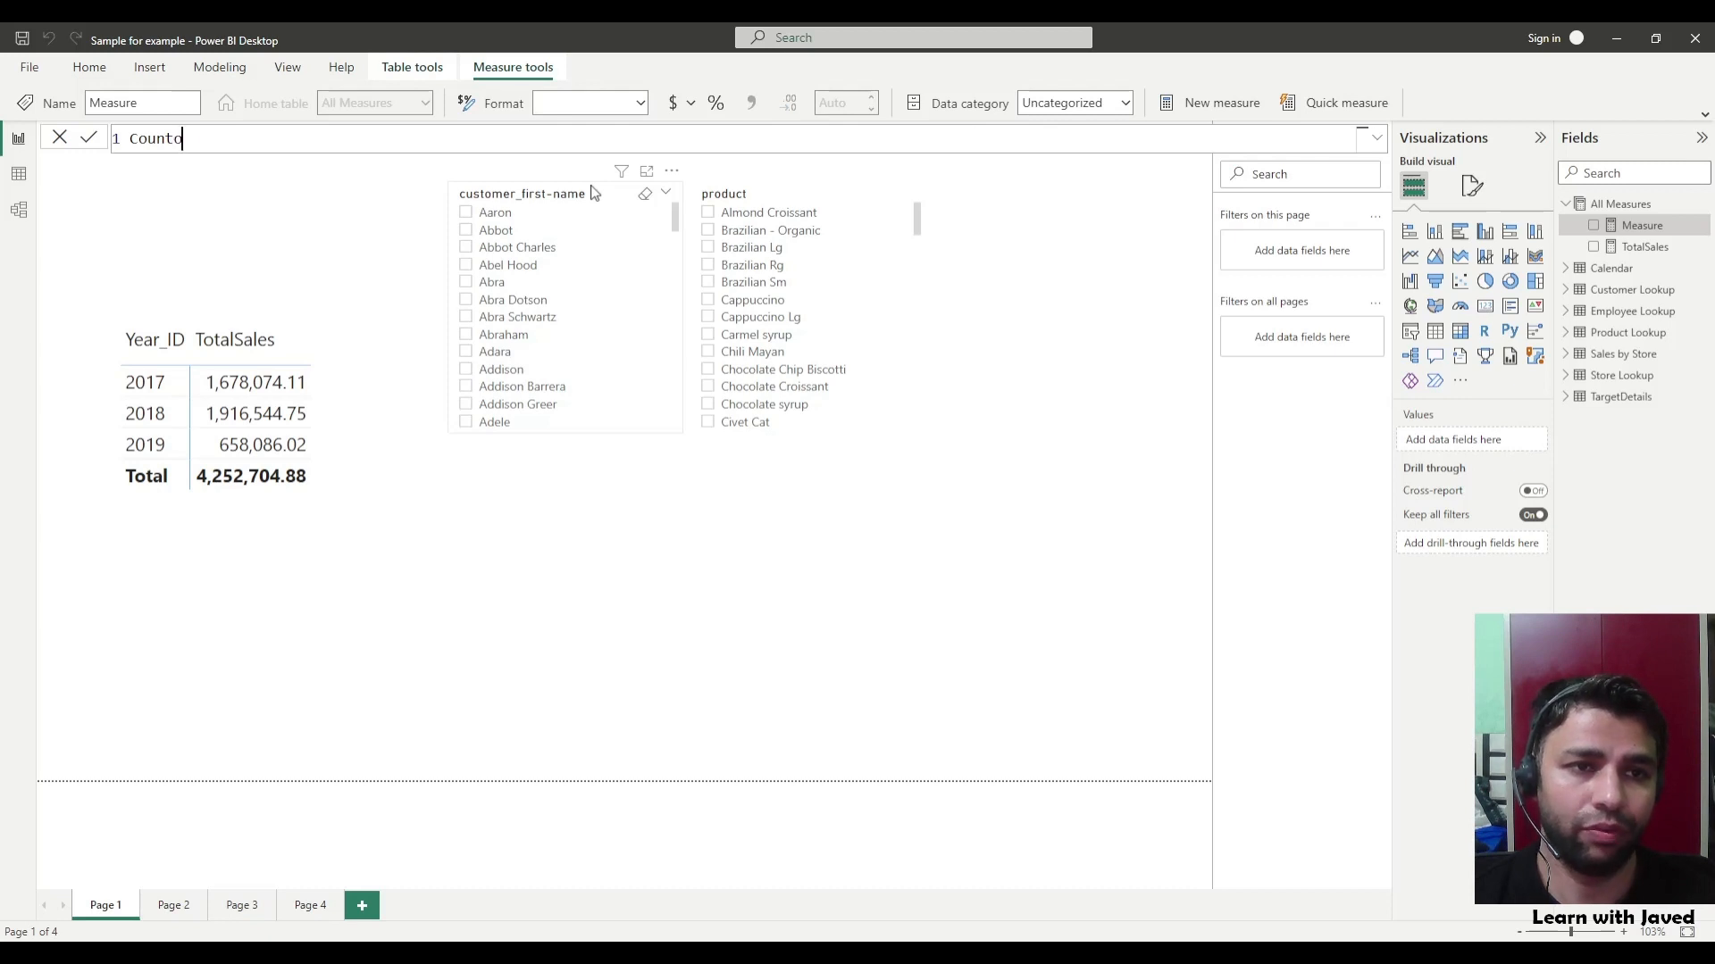
pyautogui.press('BackSpace')
pyautogui.press('BackSpace')
pyautogui.write('OP')
pyautogui.press('BackSpace')
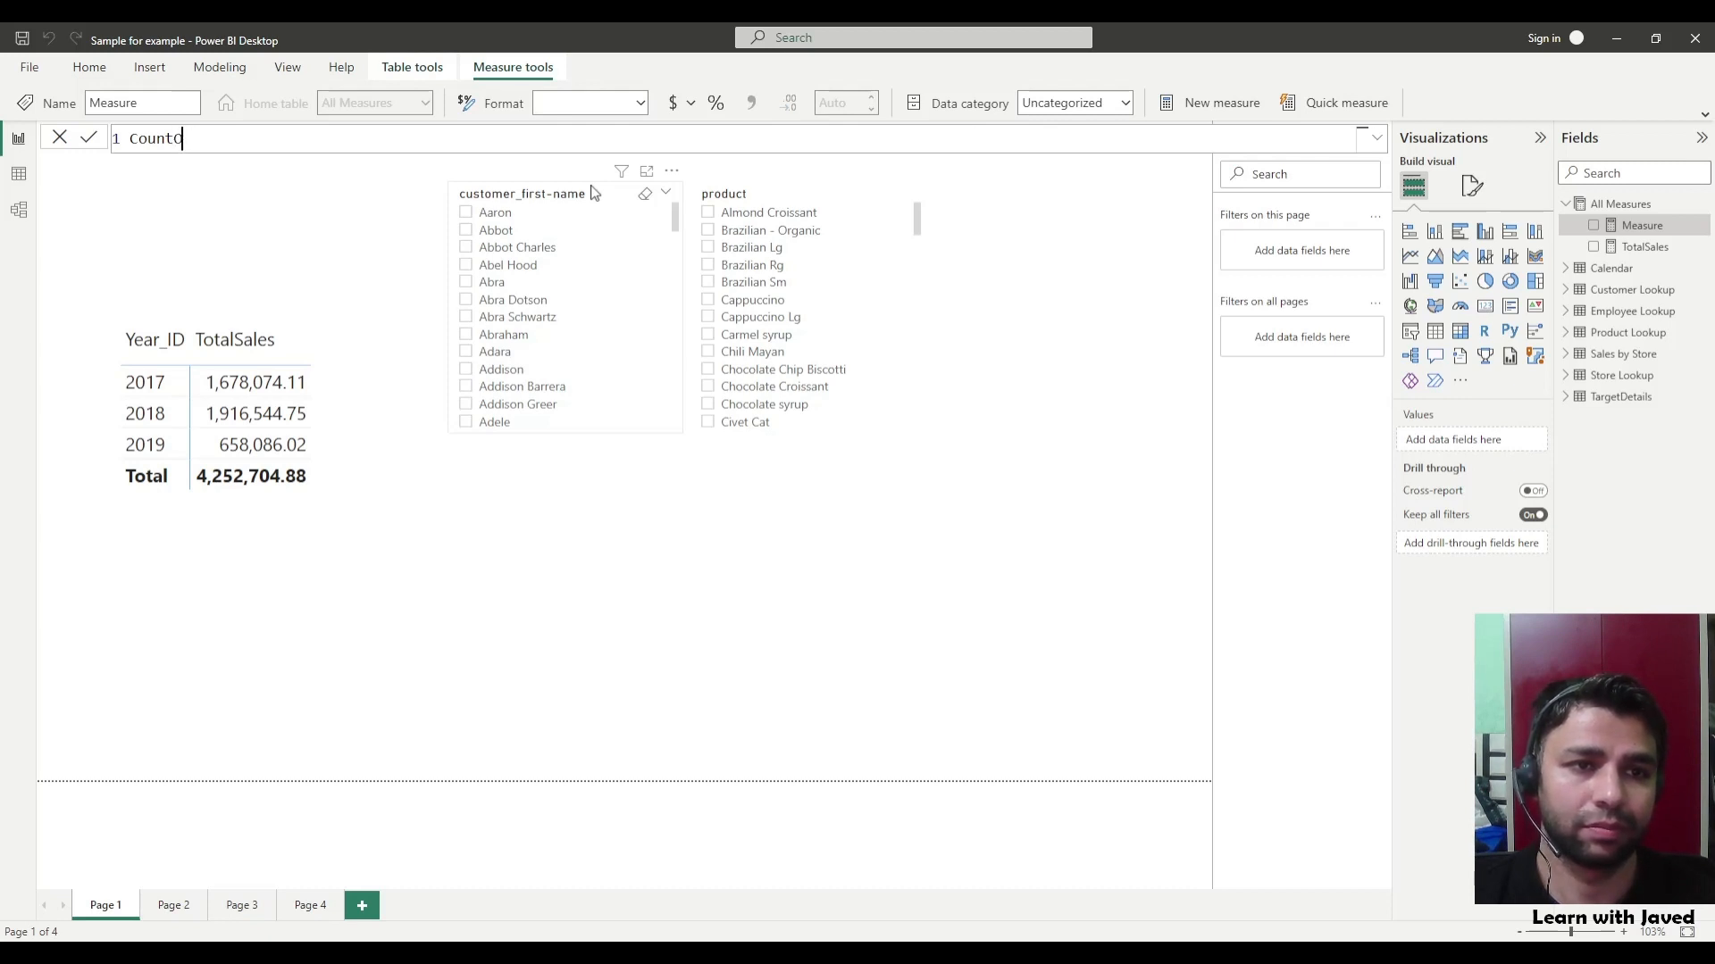
pyautogui.write('fRows =')
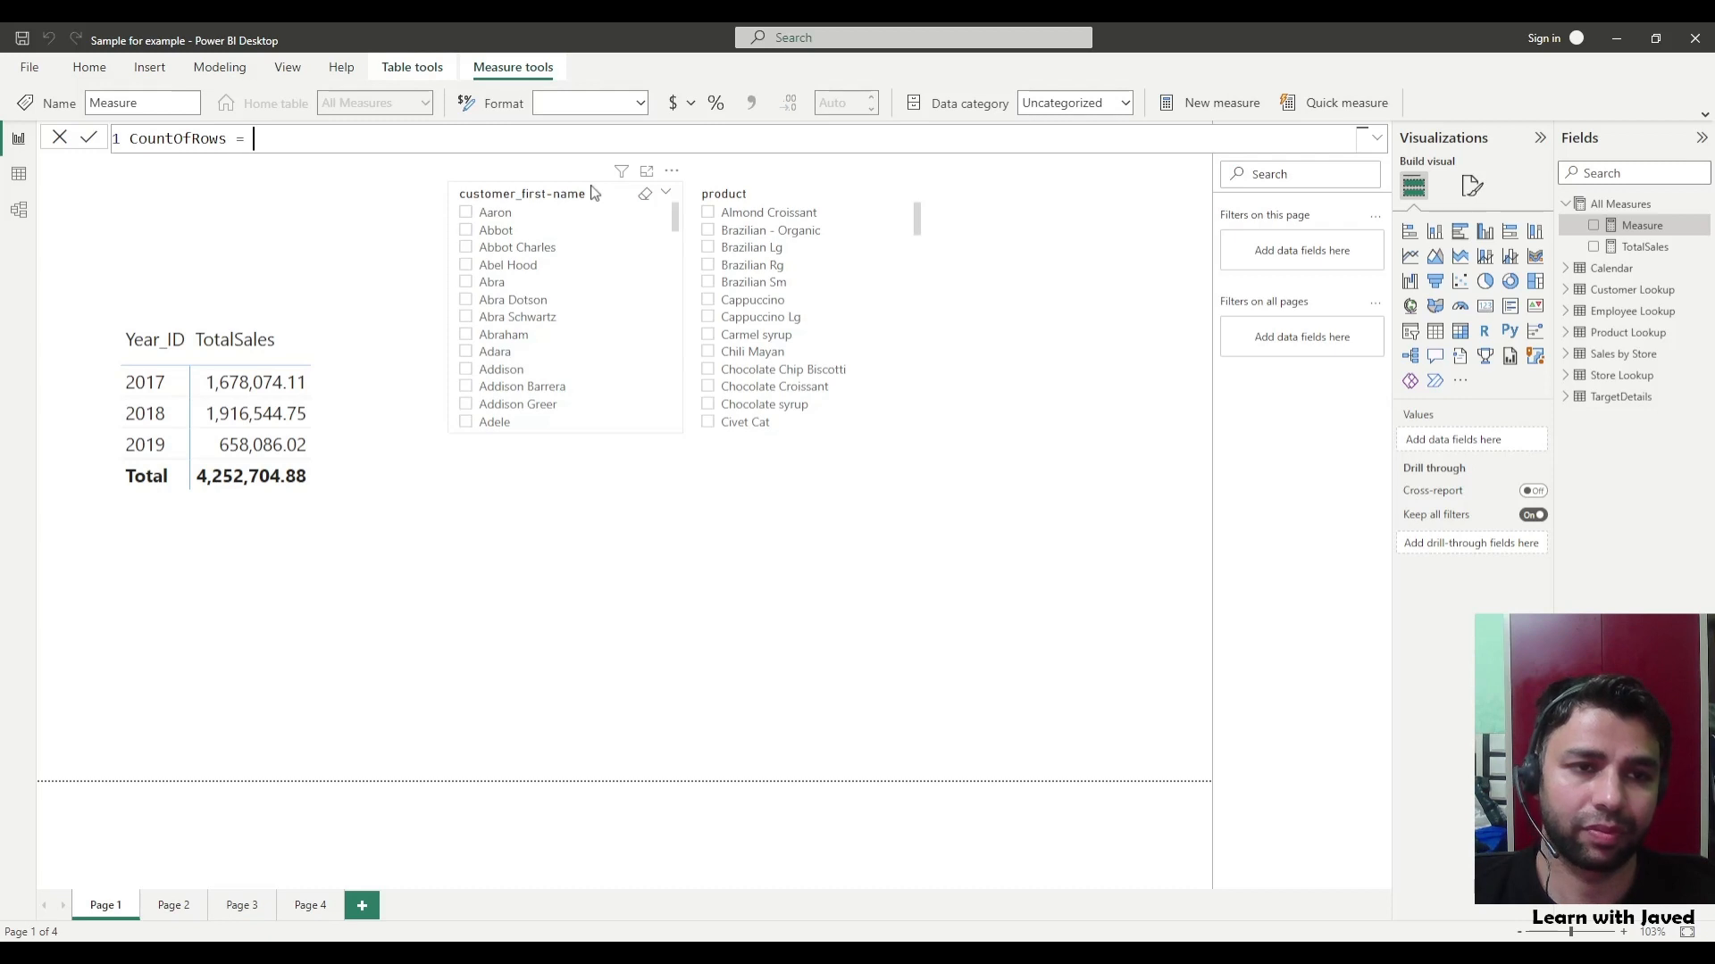
# Step: Define CountOfRows as COUNTROWS('Sales by Store'), commit the measure and close its formula
pyautogui.hotkey('shift', 'Return')
pyautogui.write('countro')
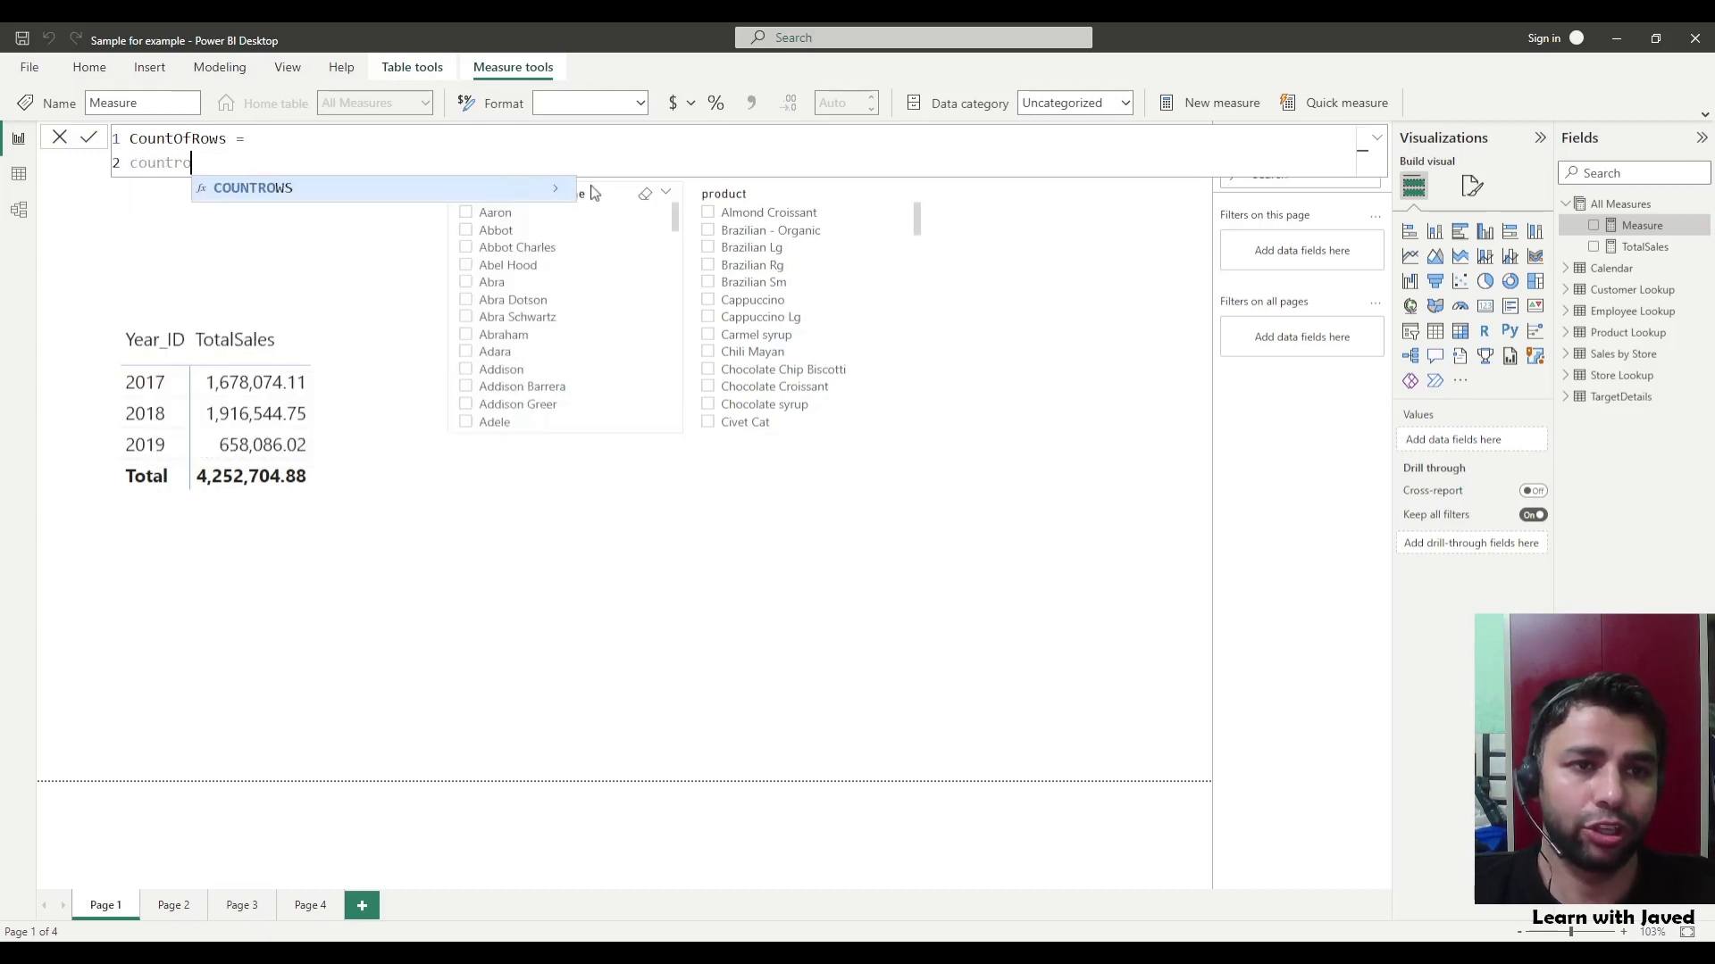
pyautogui.press('Tab')
pyautogui.hotkey('shift', 'Return')
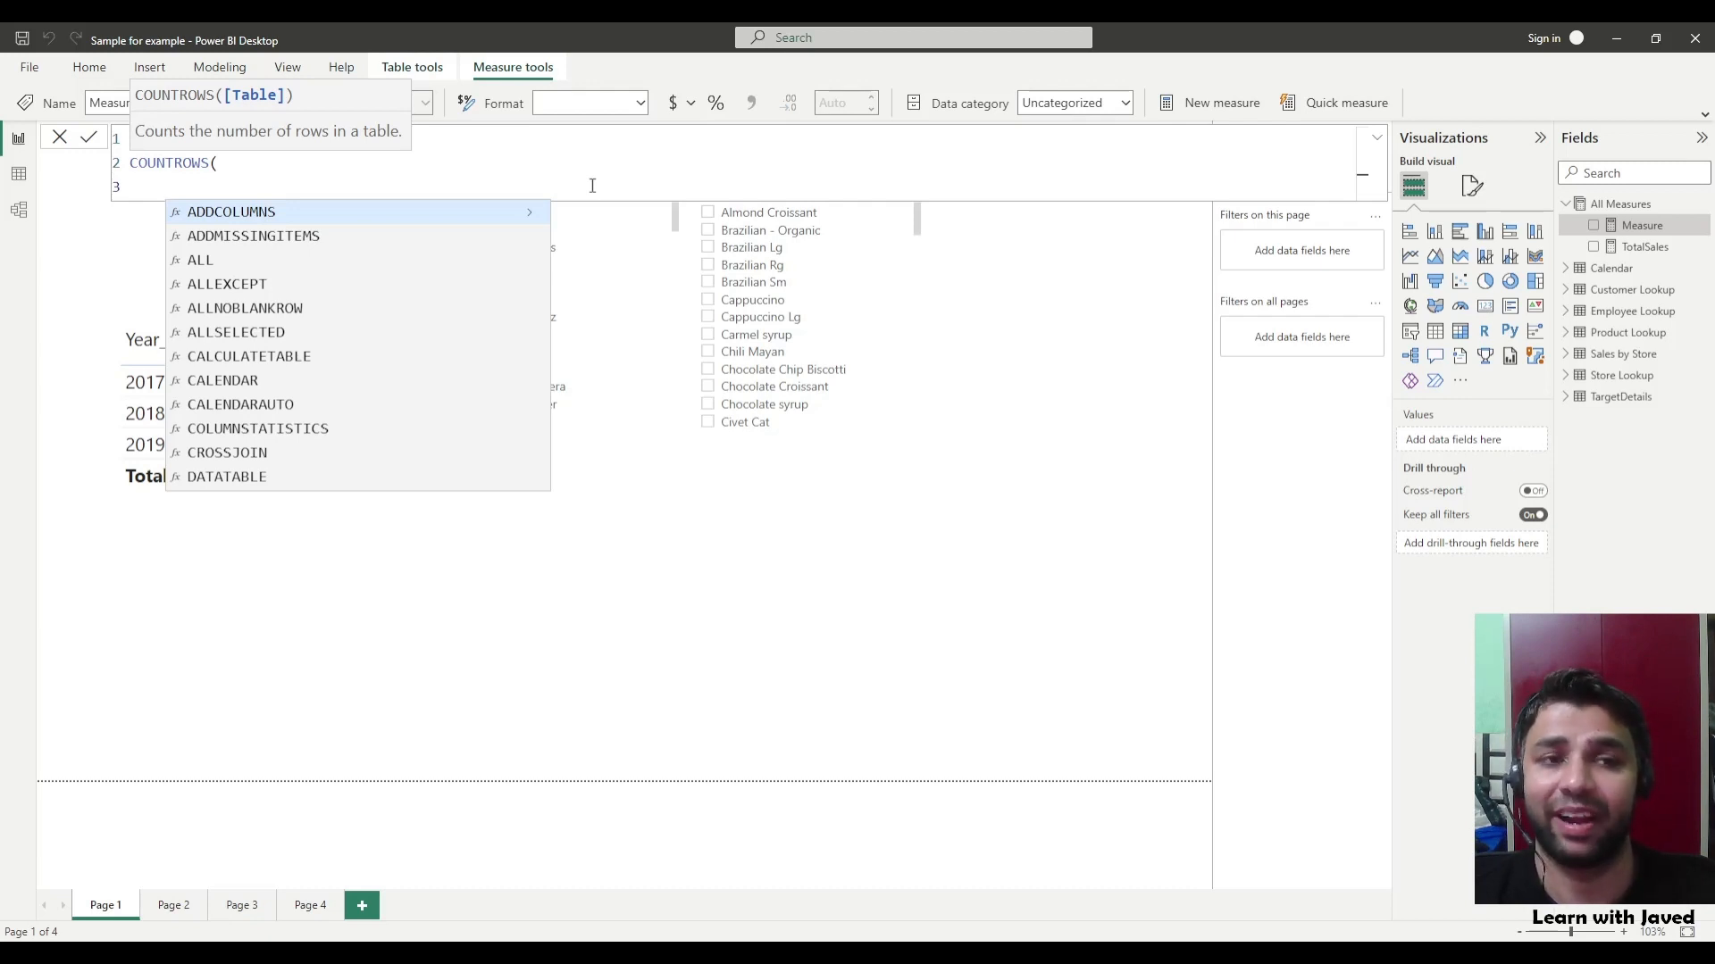
pyautogui.write('sa')
pyautogui.press('Tab')
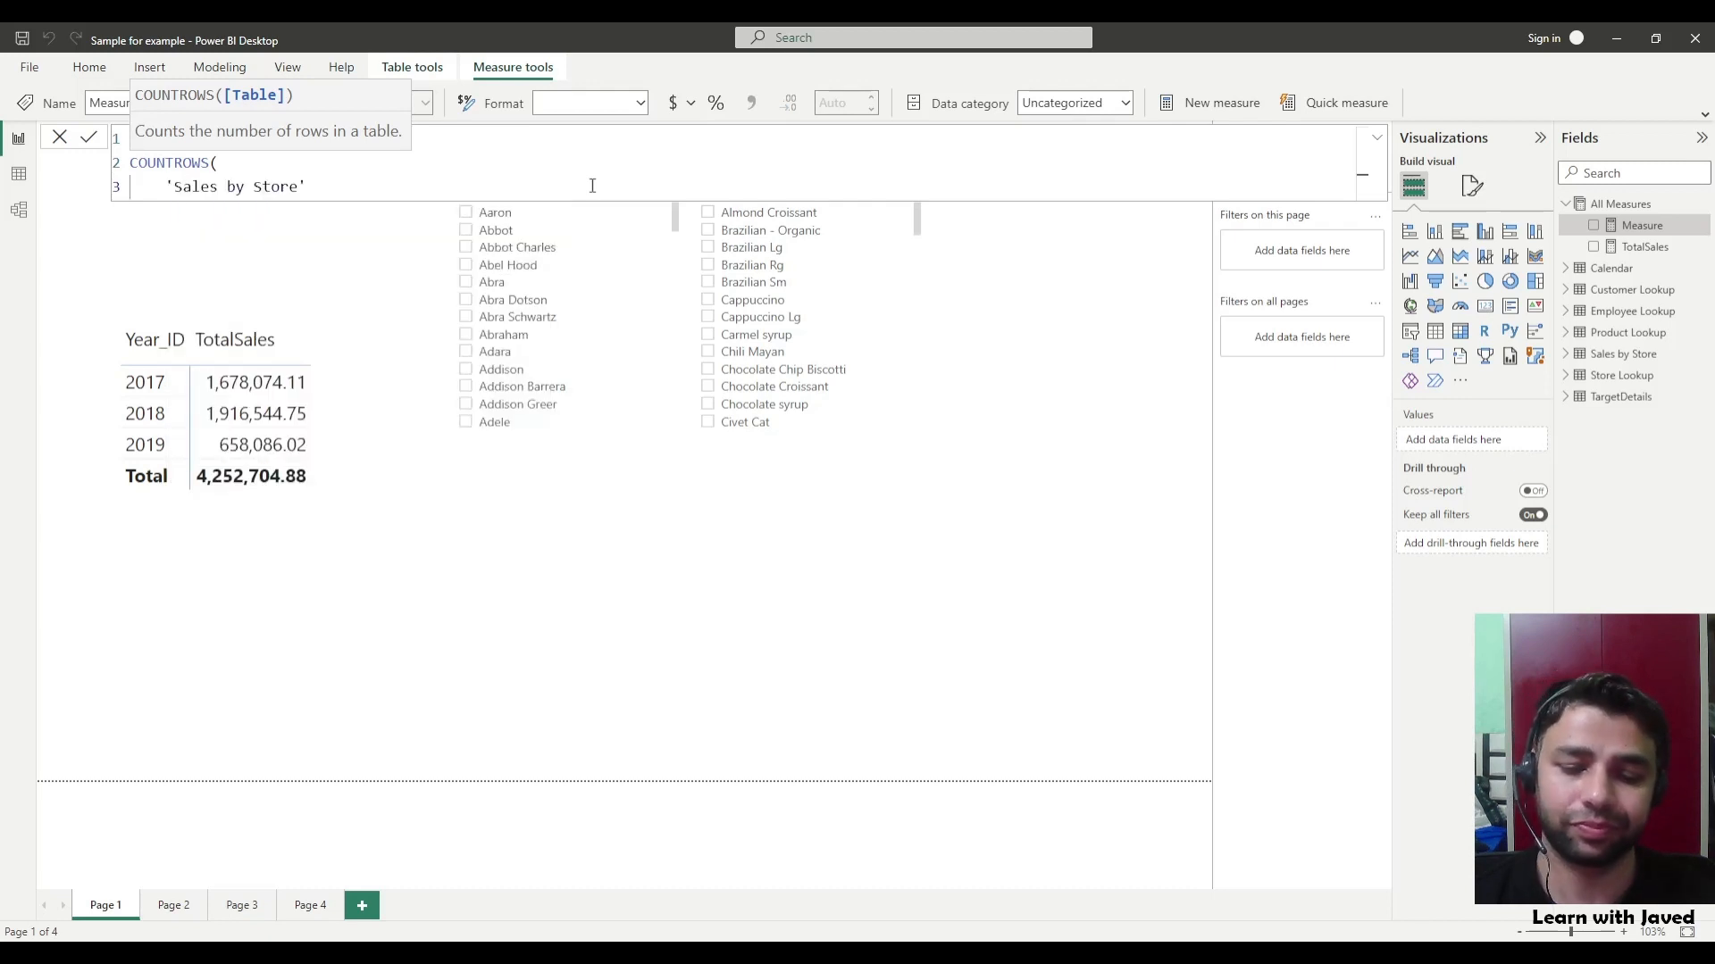
pyautogui.hotkey('shift', 'Return')
pyautogui.write(')')
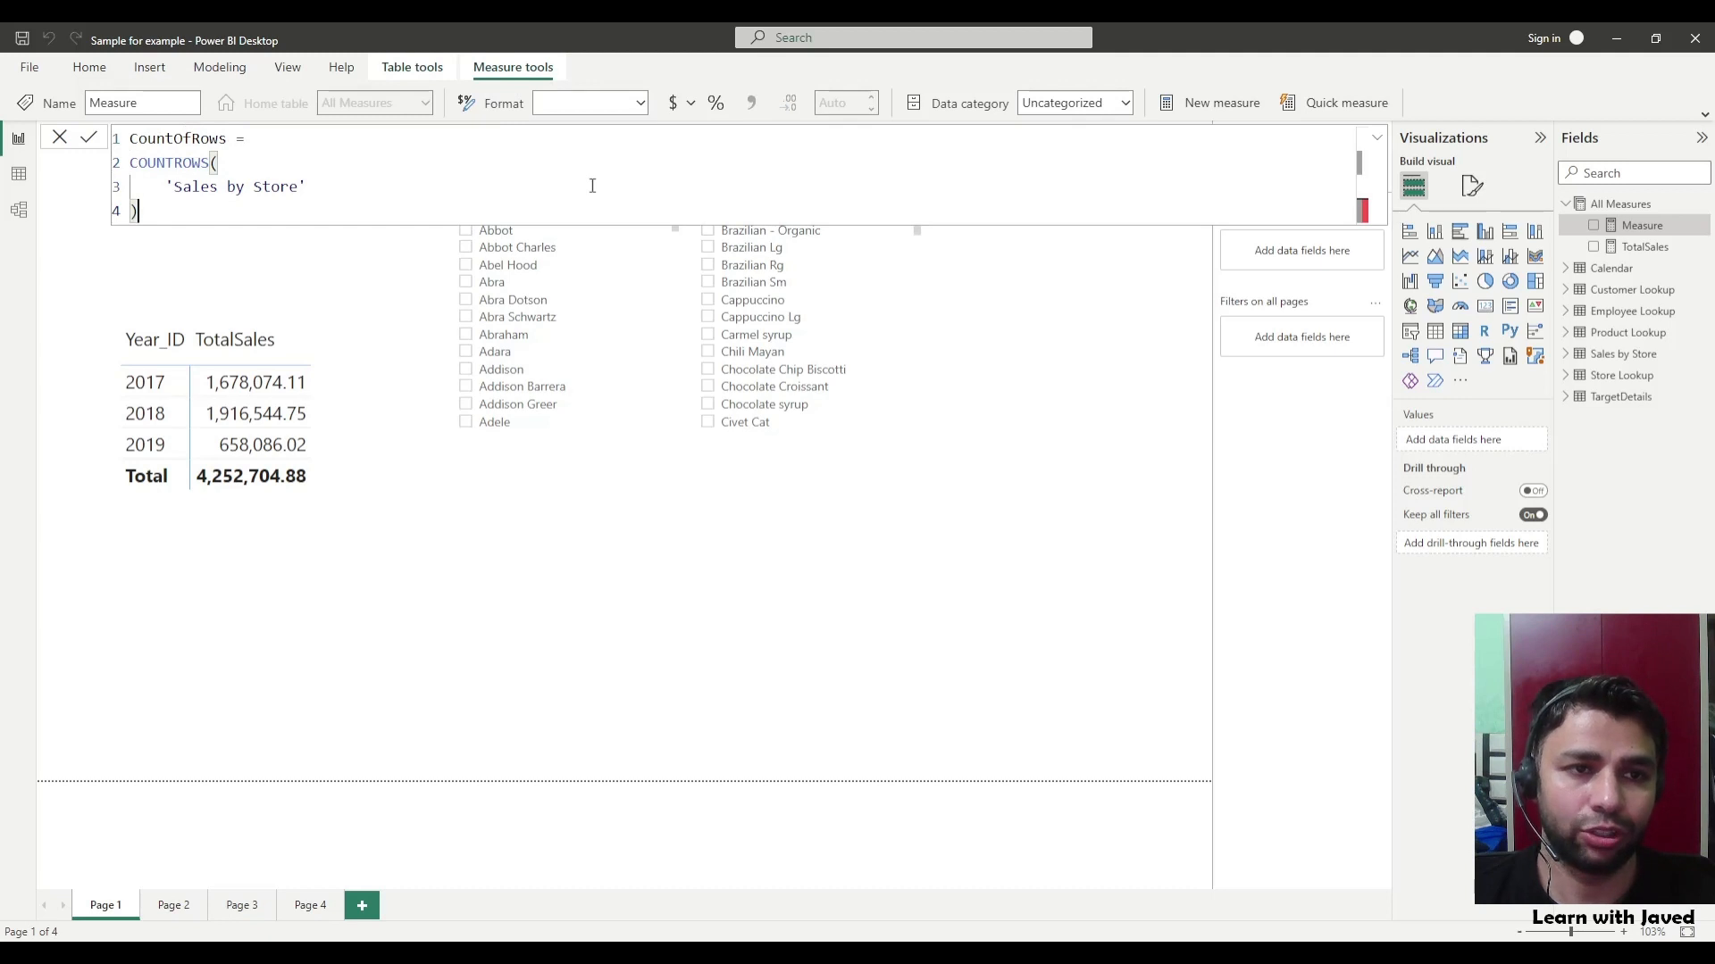
pyautogui.press('Return')
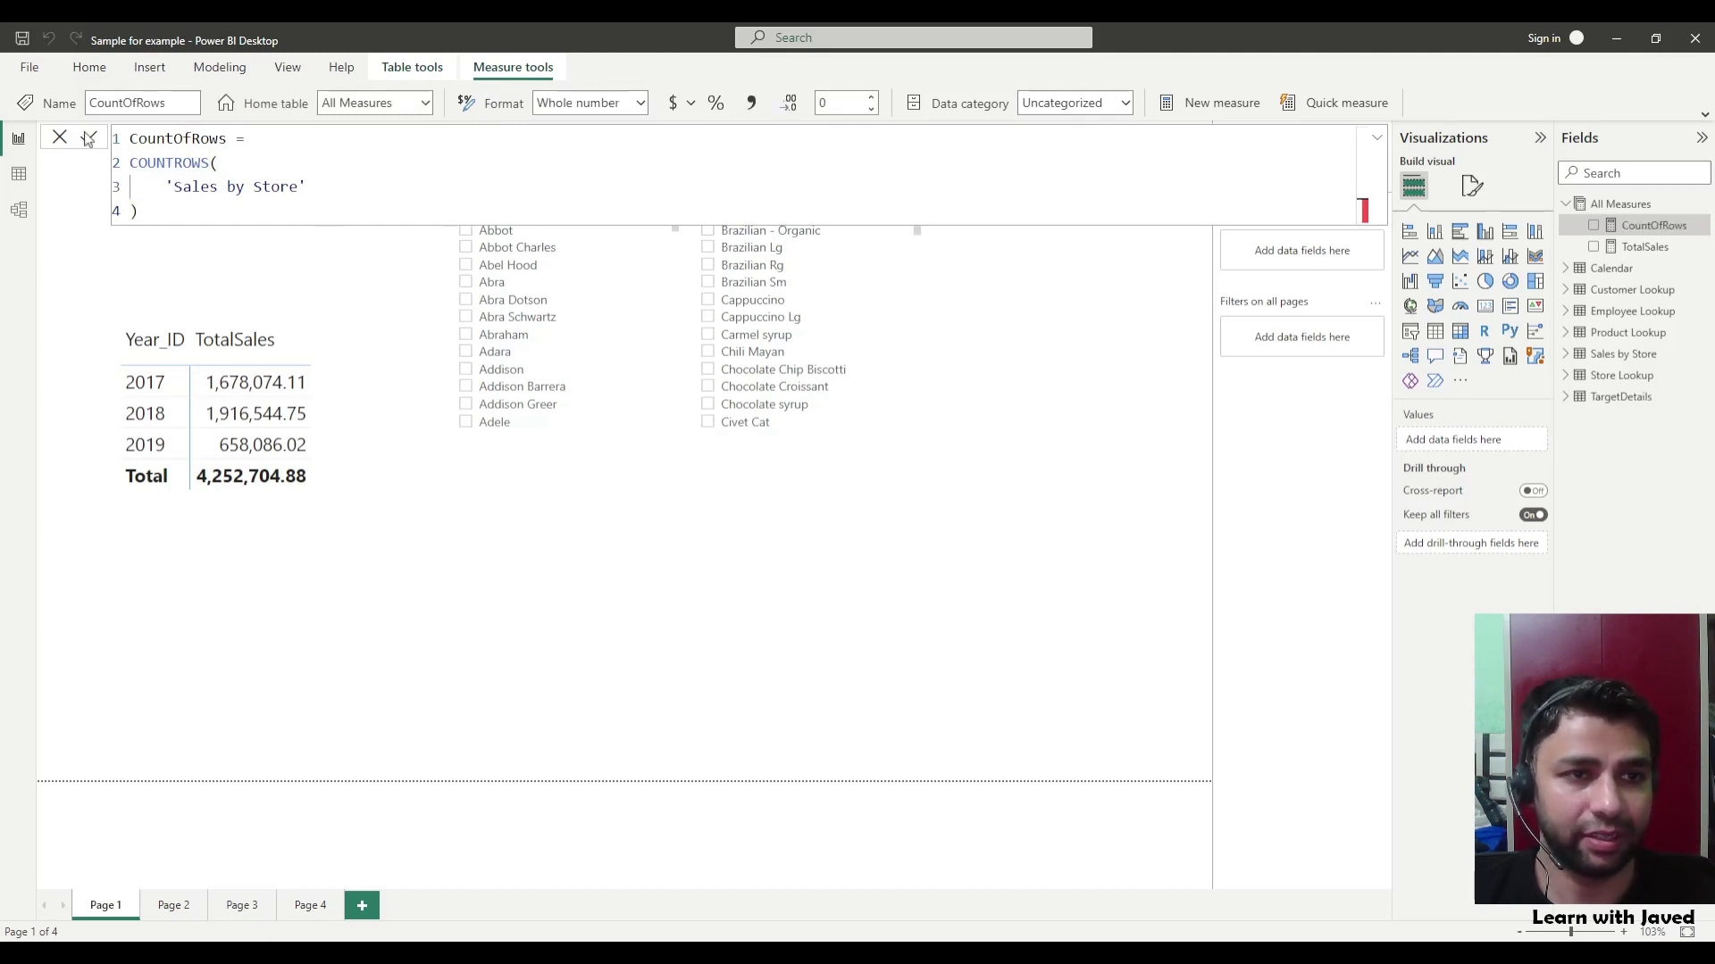
pyautogui.click(59, 137)
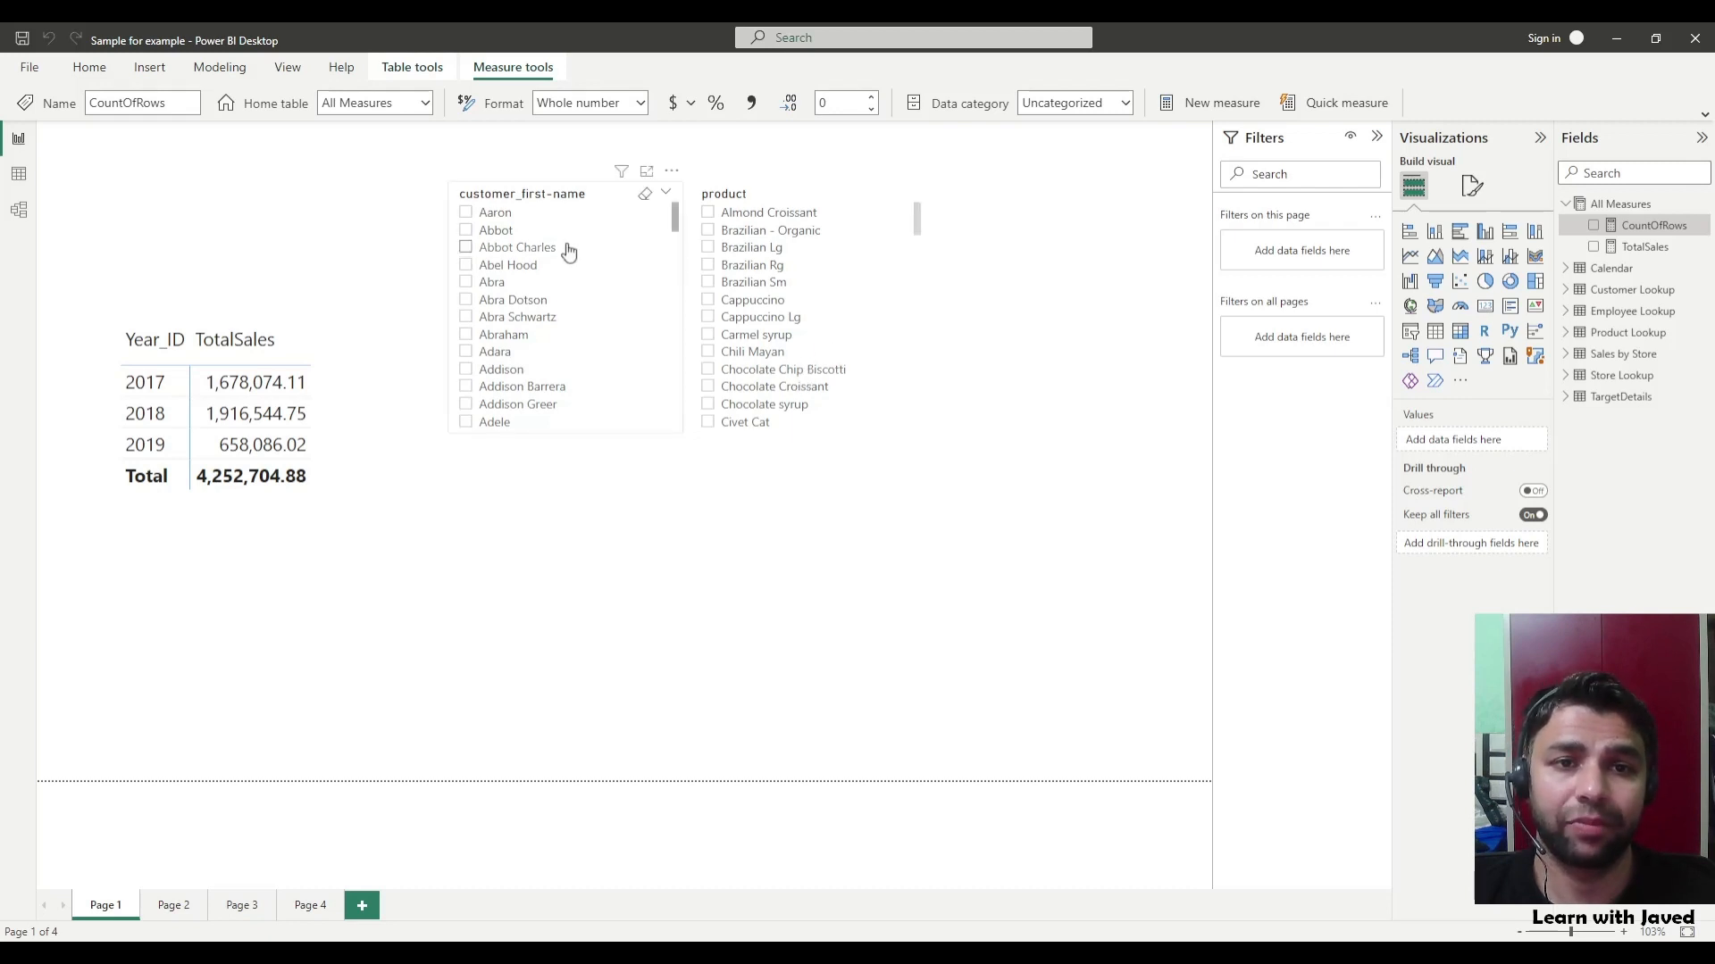
# Step: Add CountOfRows as a visual-level filter on the product slicer, set it to "is not blank" and apply it
pyautogui.click(887, 430)
pyautogui.click(884, 427)
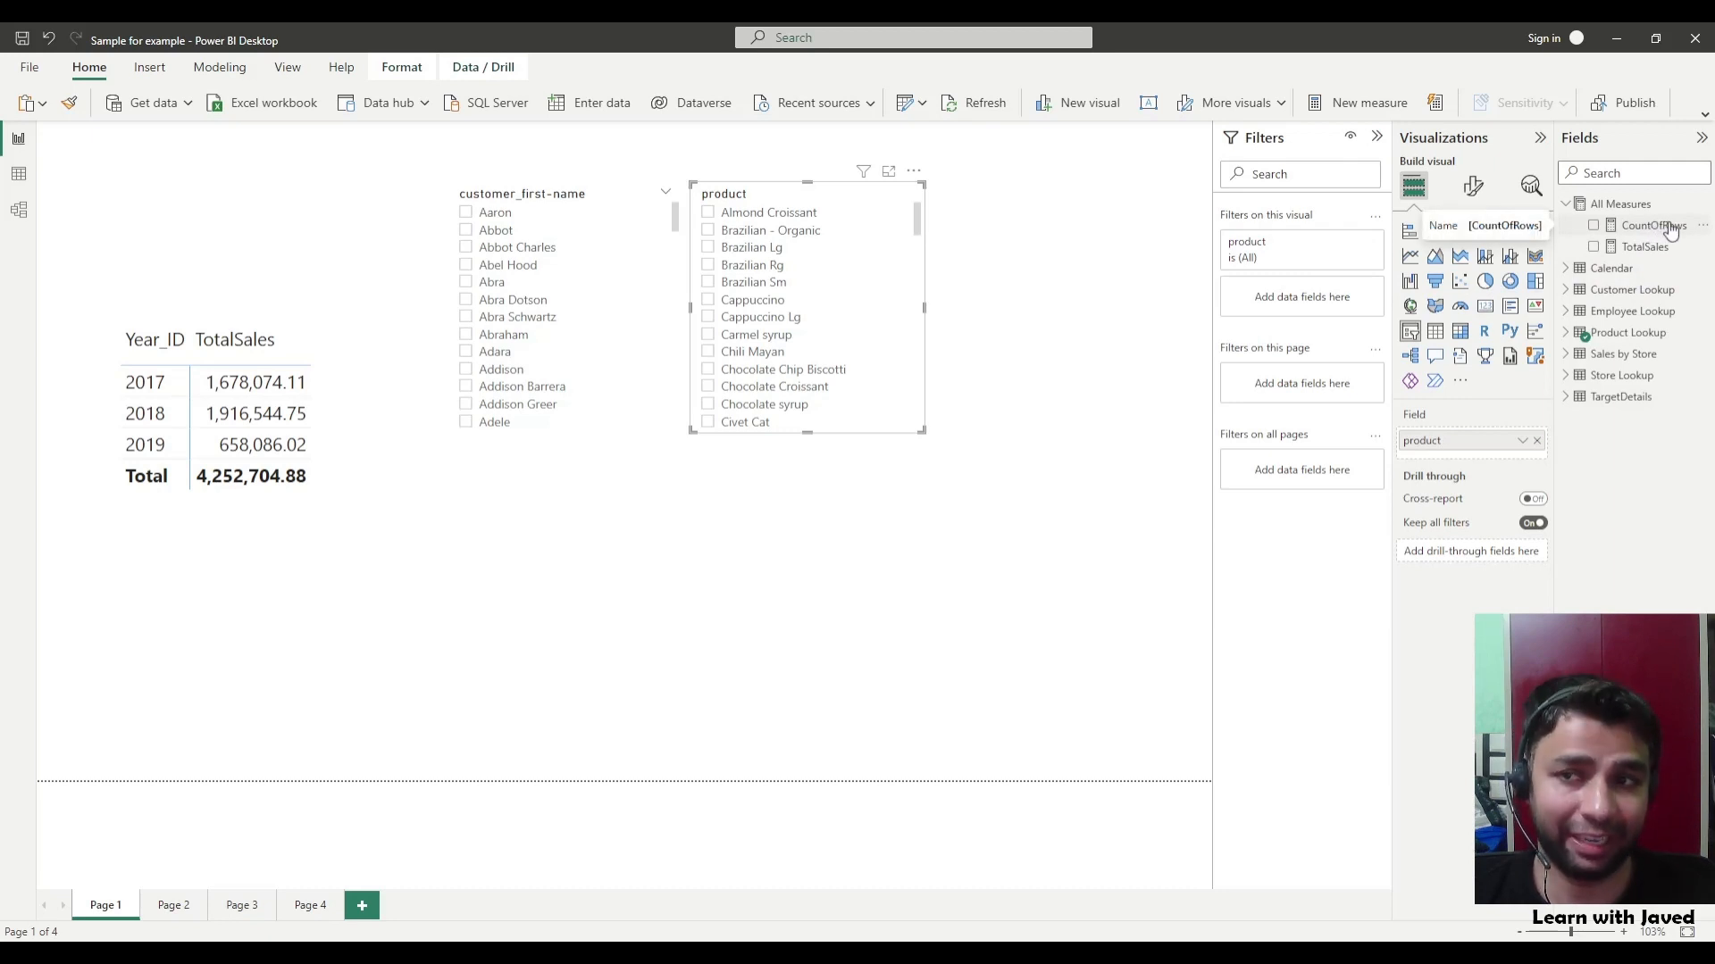
pyautogui.moveTo(1670, 229); pyautogui.dragTo(1316, 293)
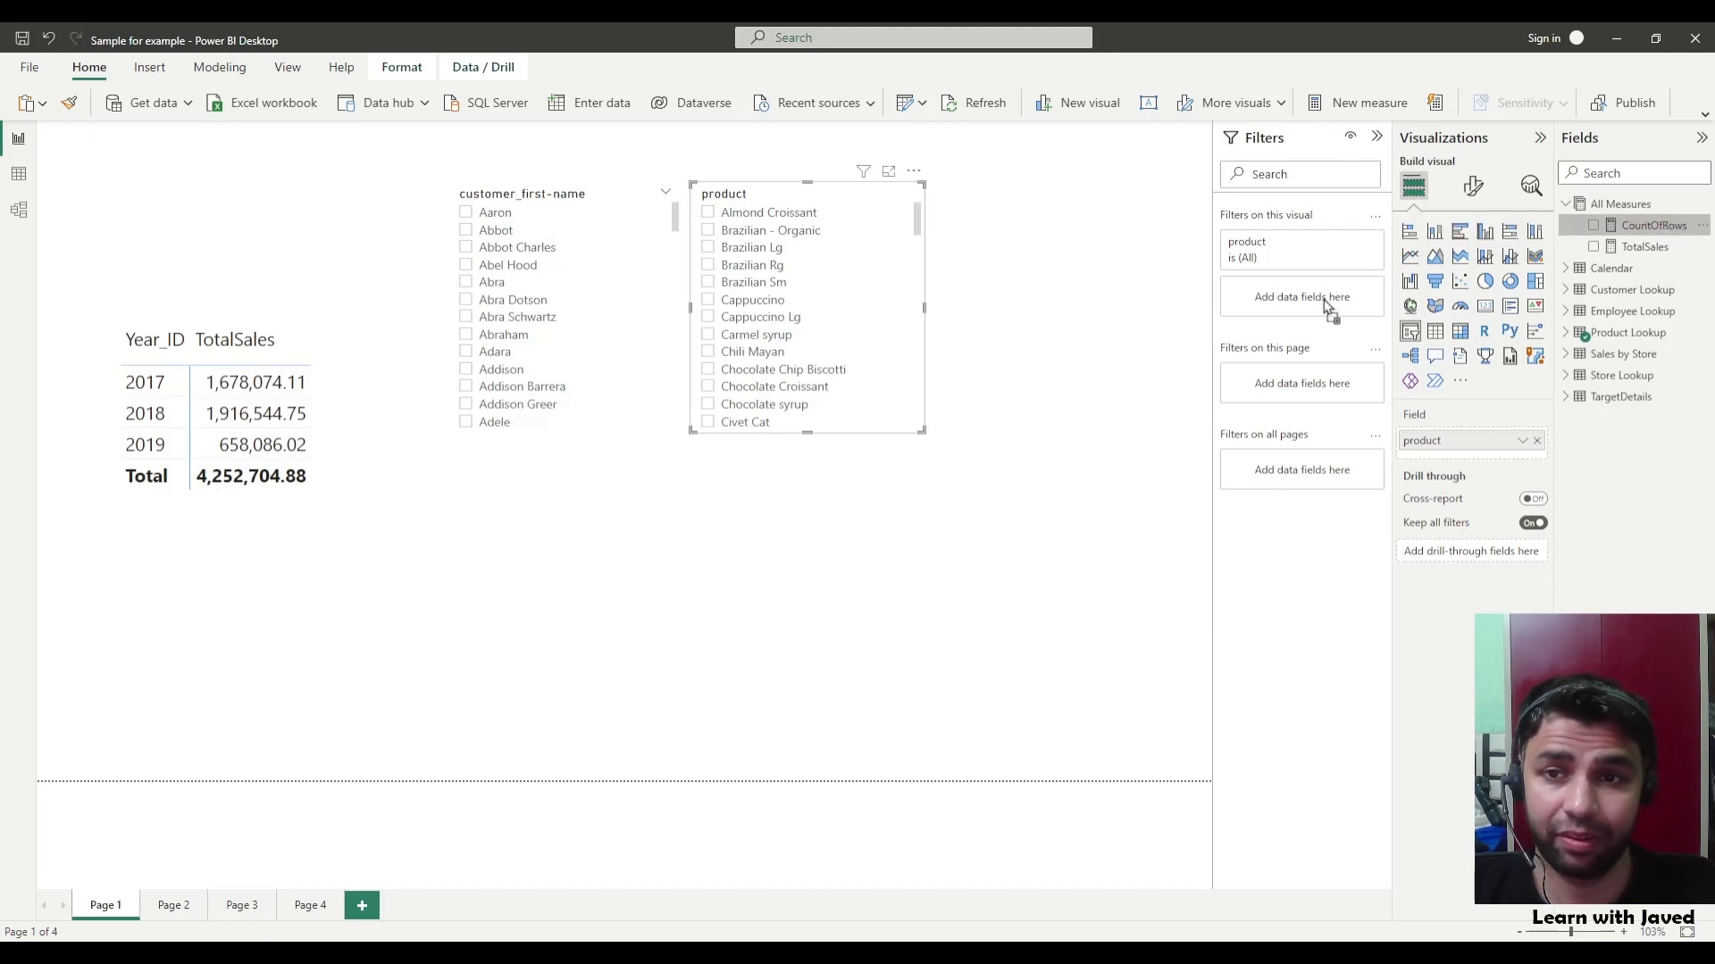
pyautogui.moveTo(1326, 308); pyautogui.dragTo(1325, 307)
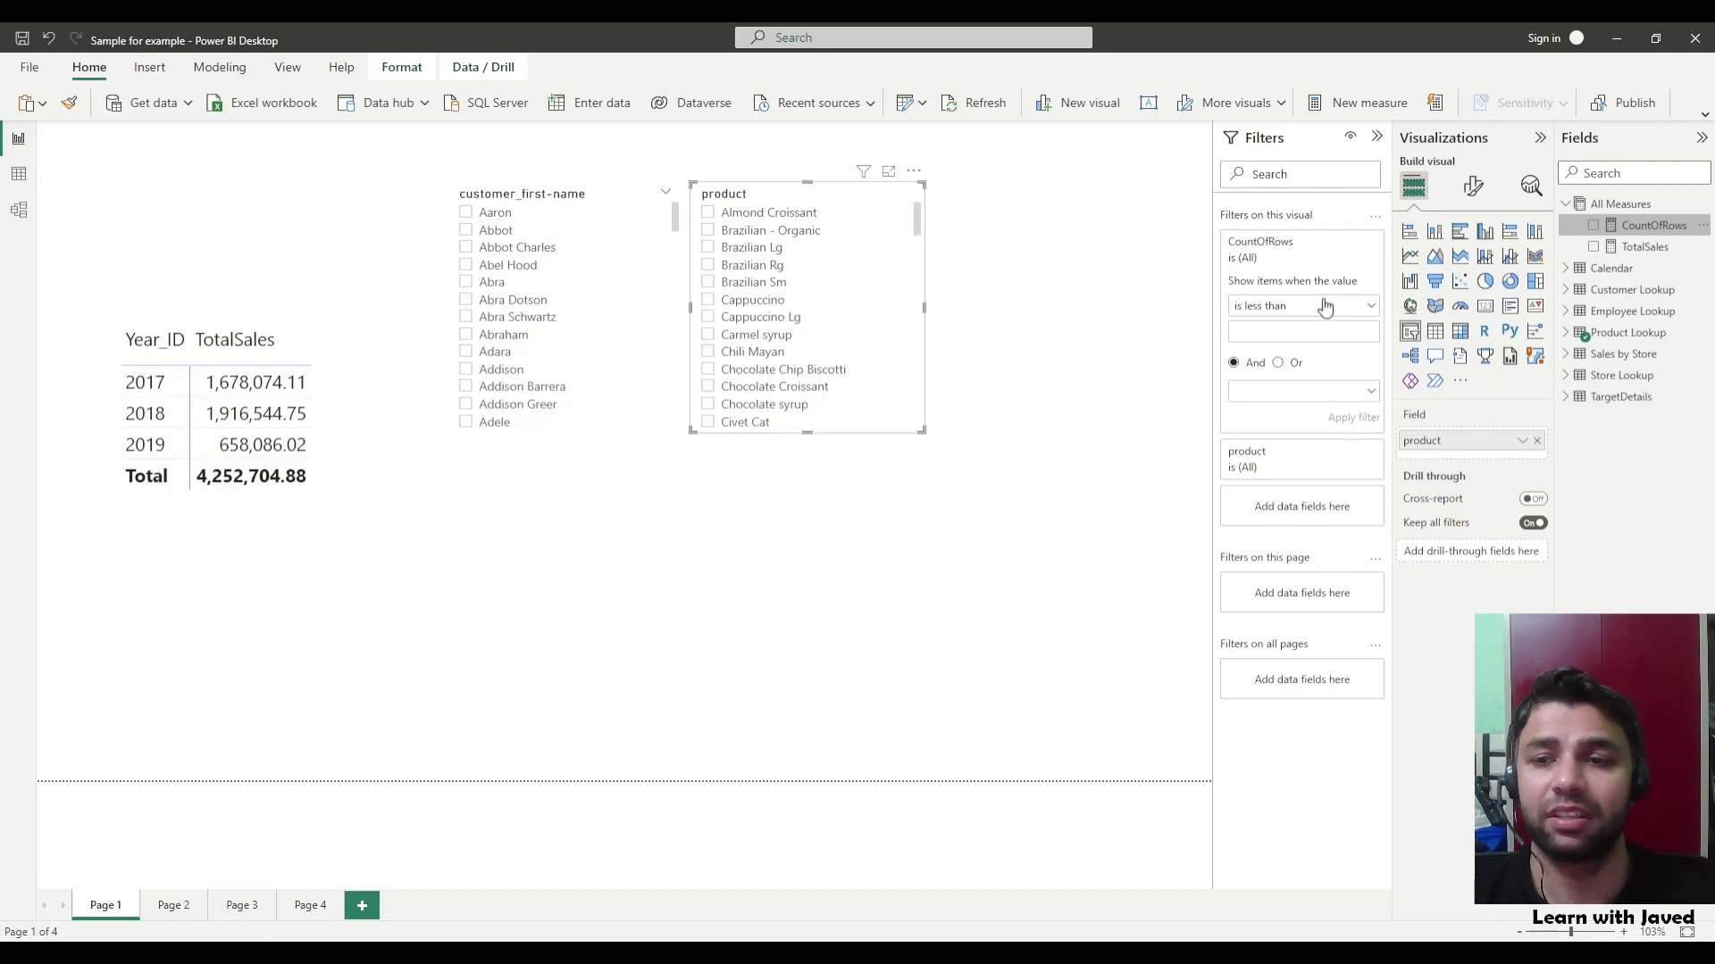
pyautogui.click(1286, 308)
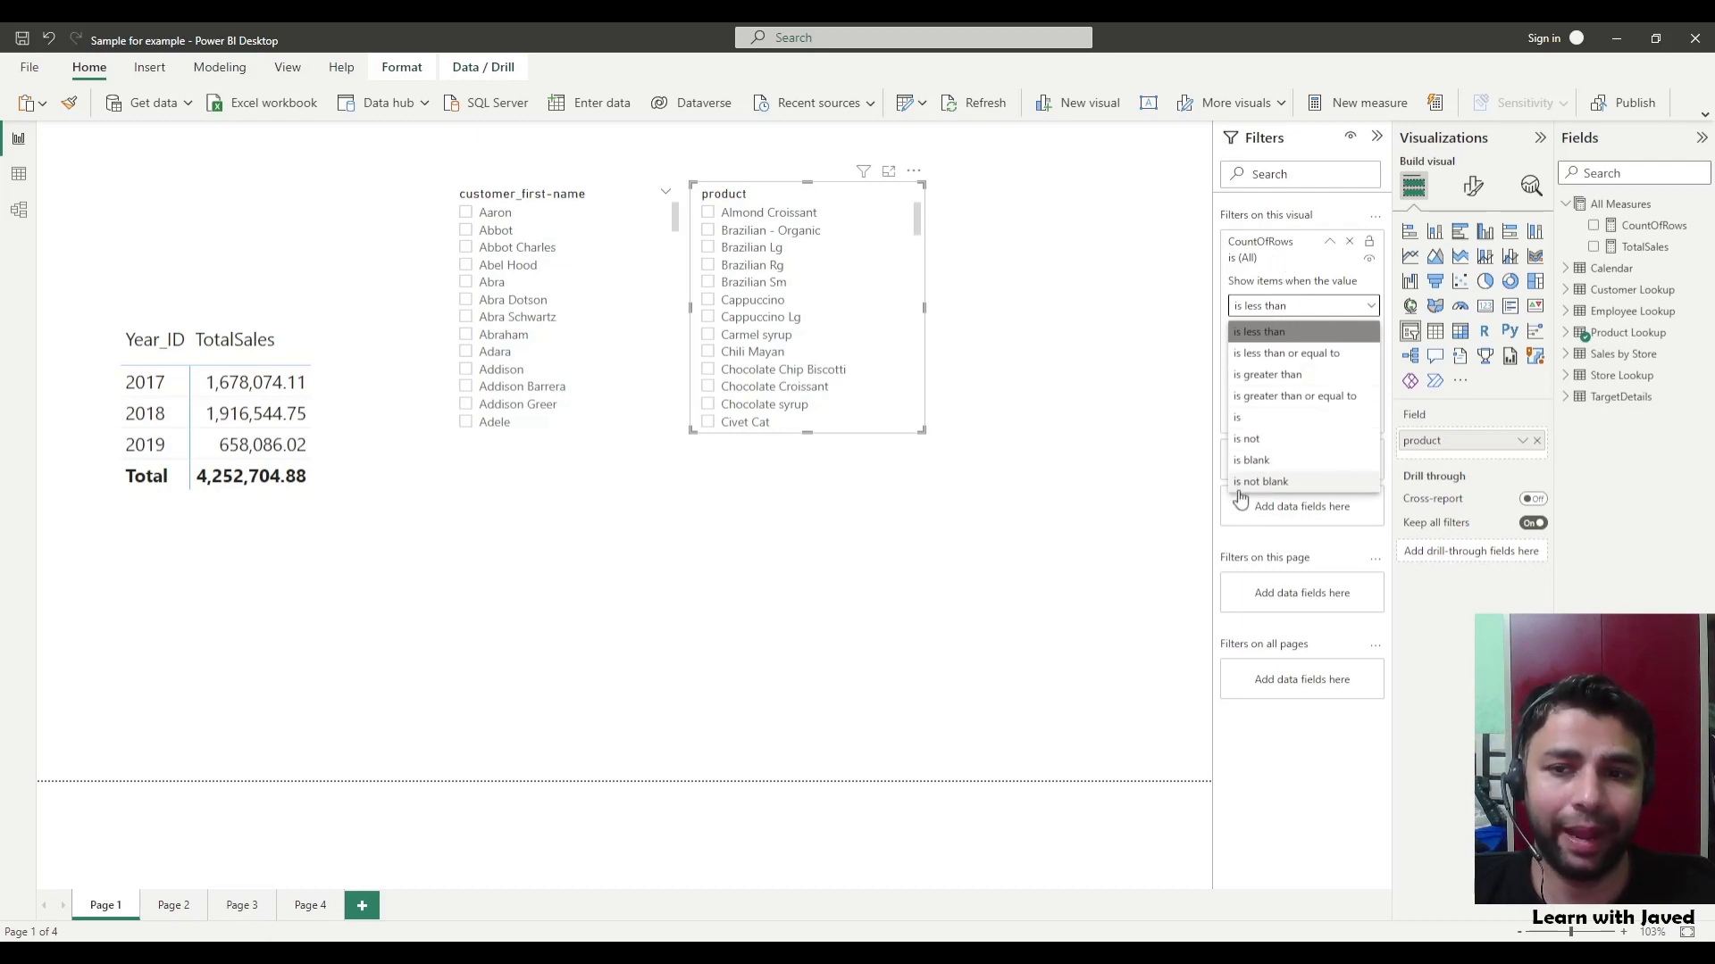
pyautogui.click(1244, 483)
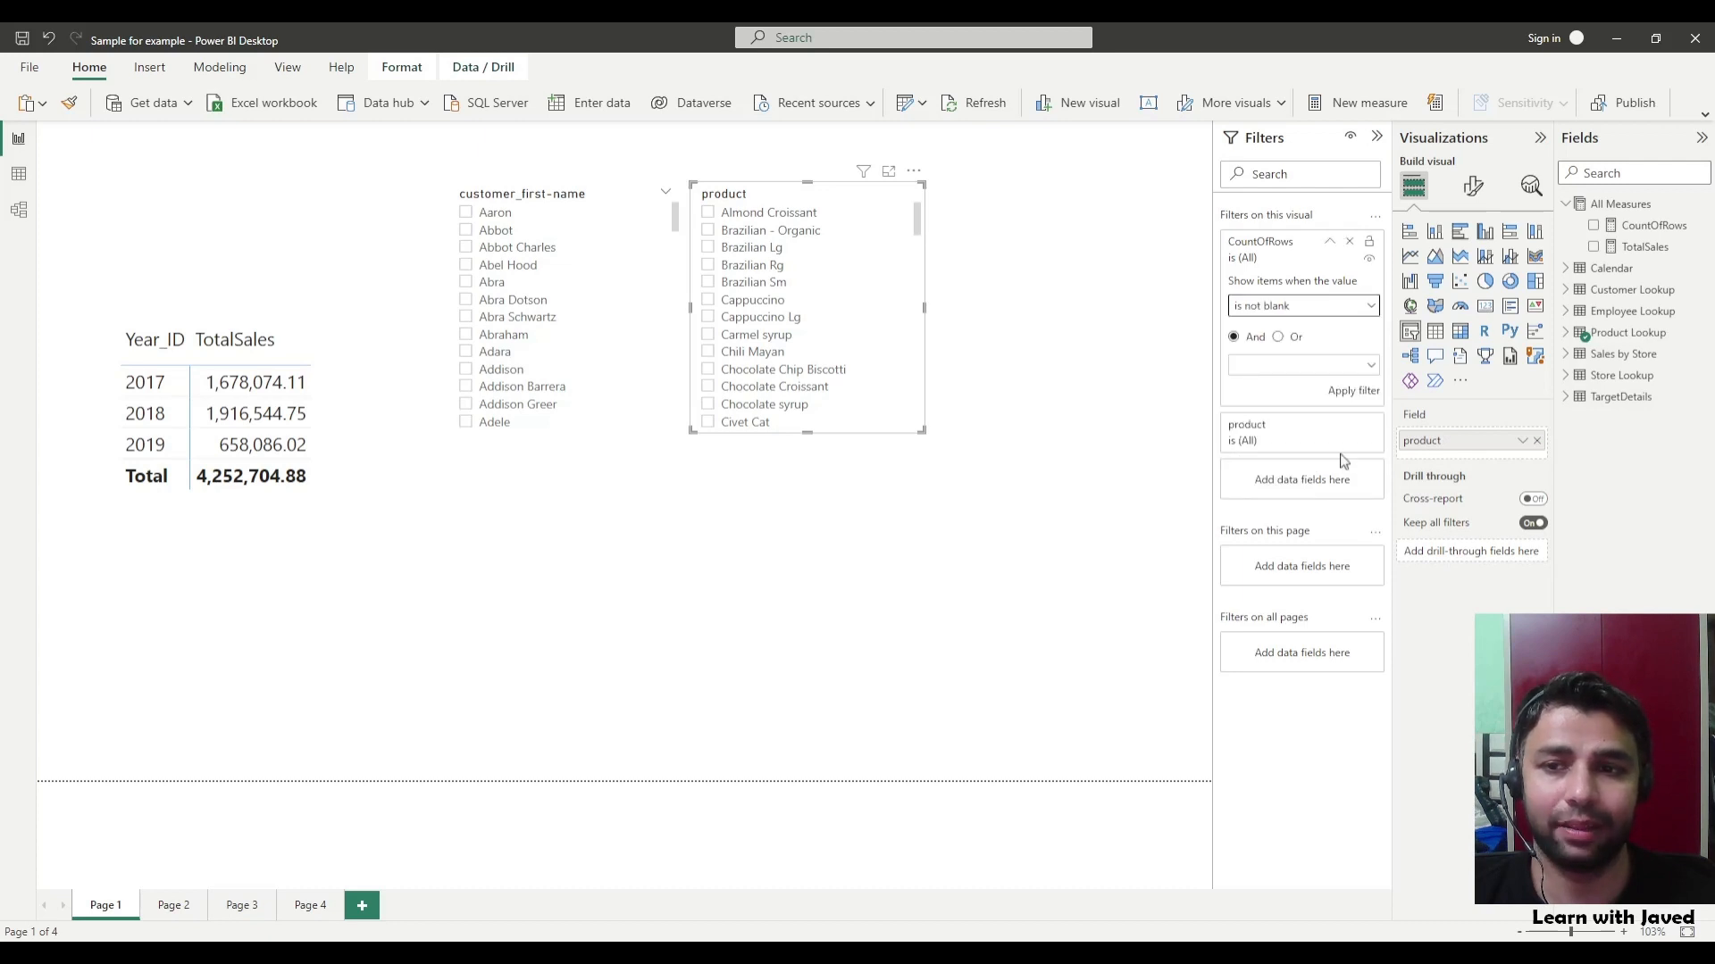
pyautogui.click(1354, 396)
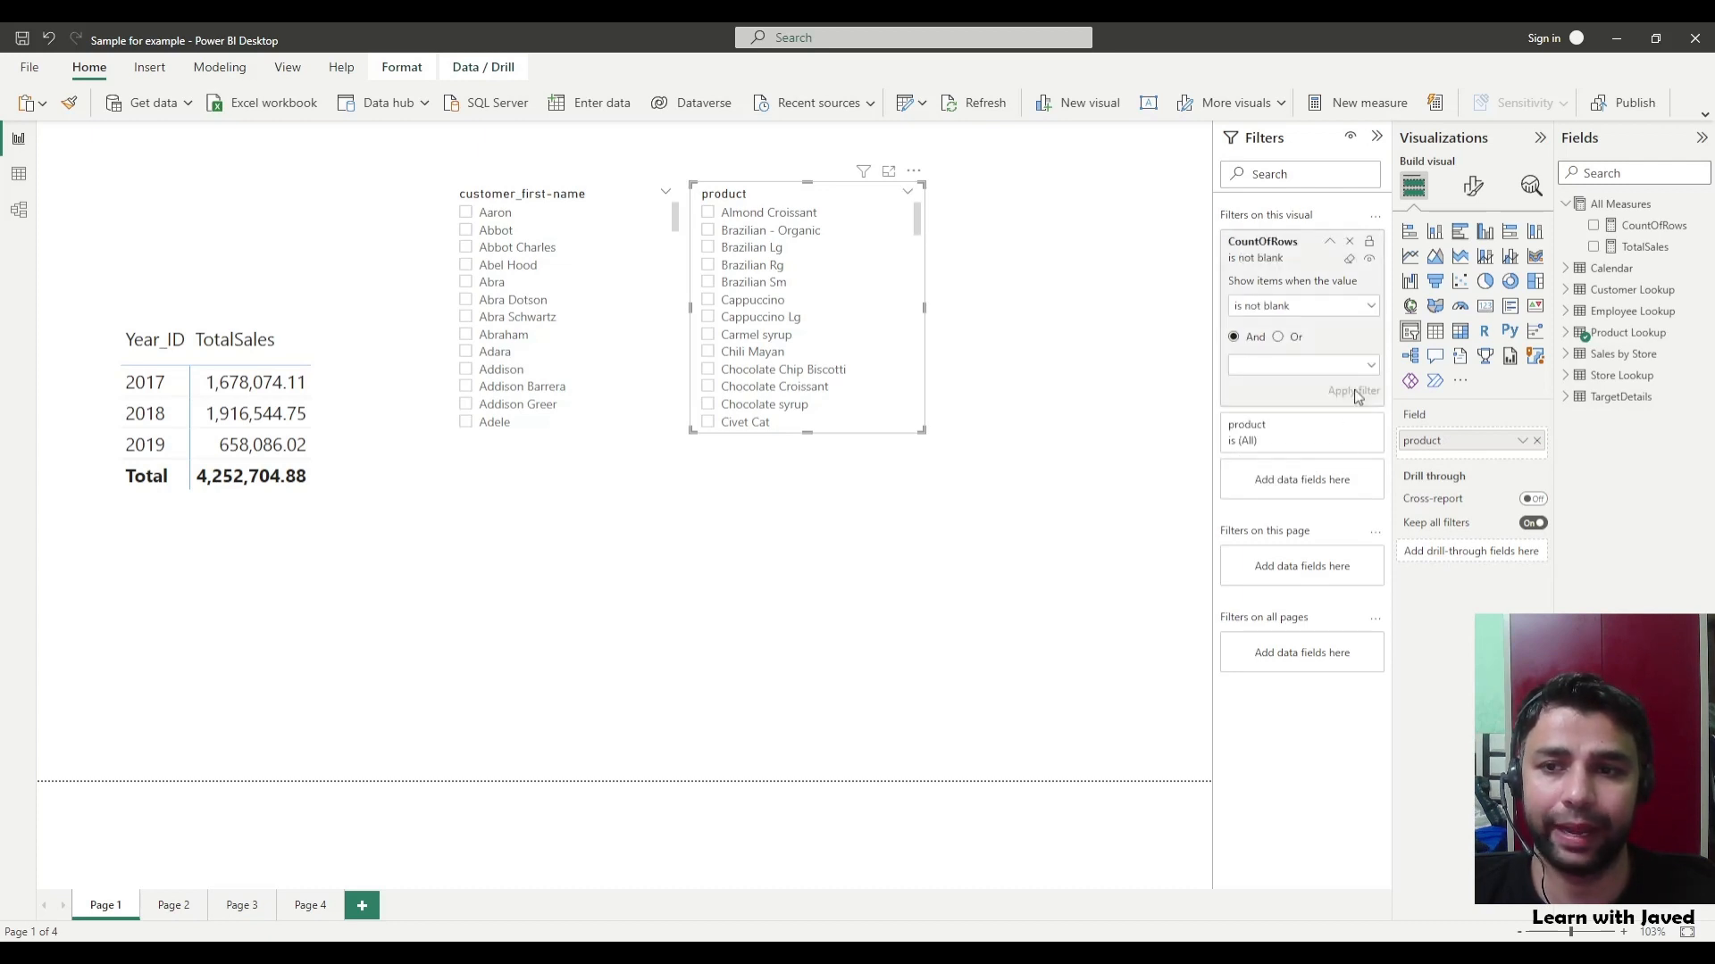
pyautogui.click(1020, 557)
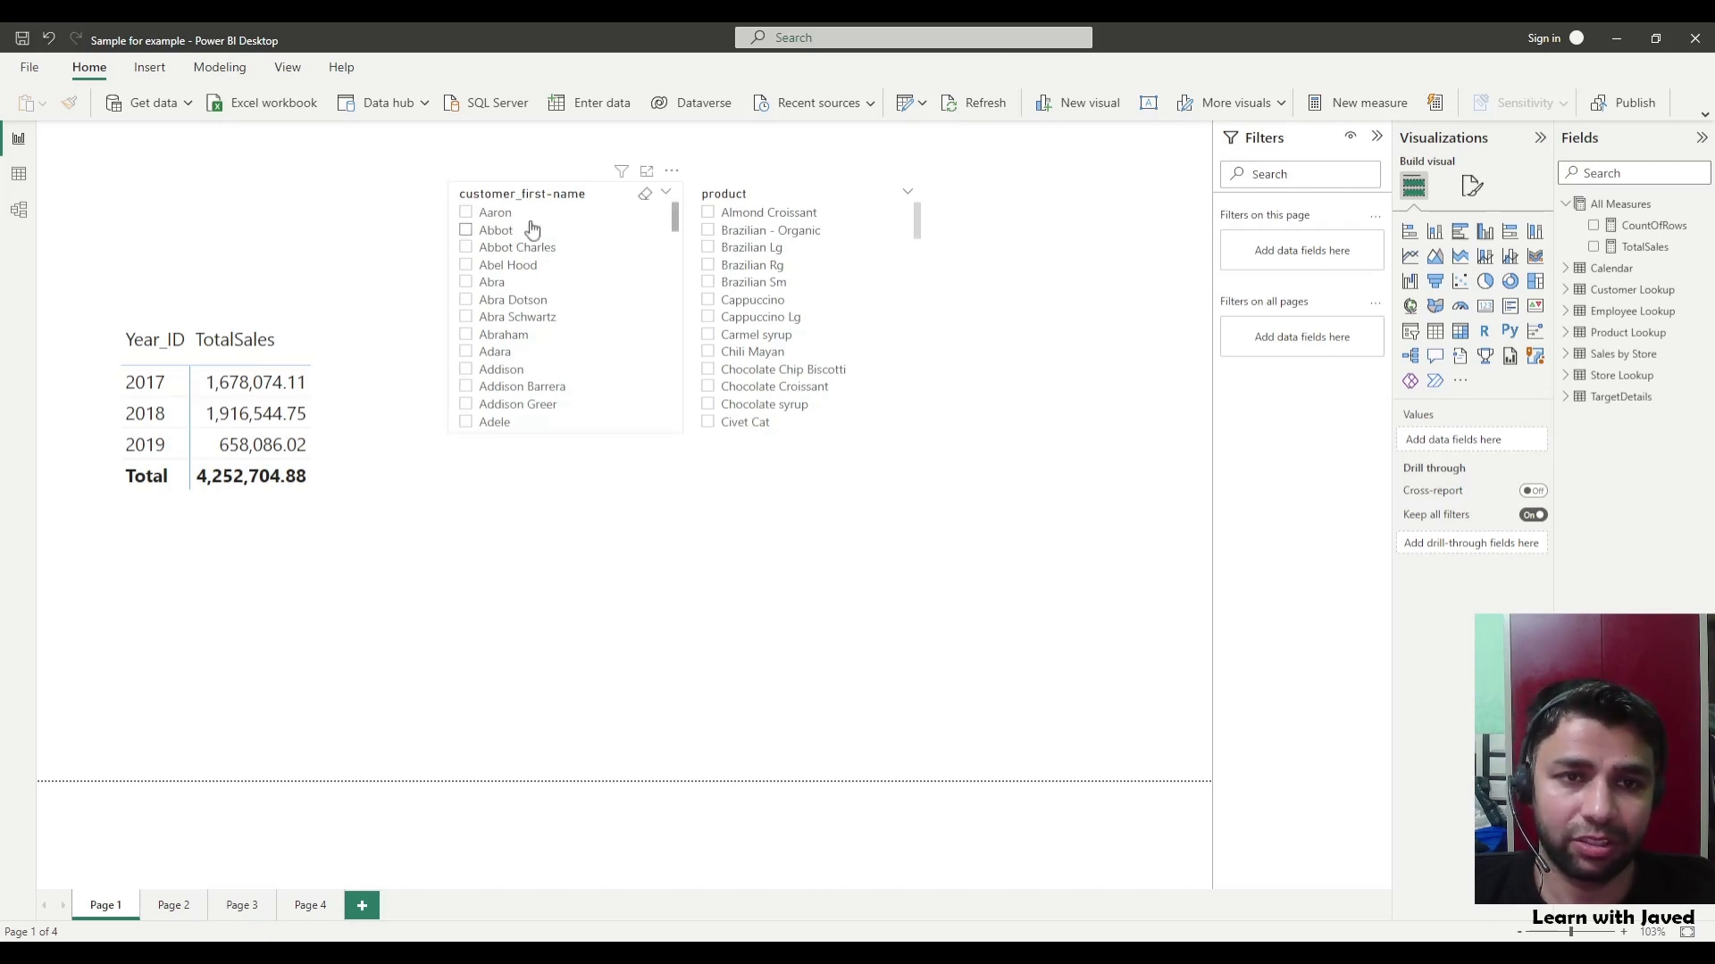
# Step: Check the first listed customer's sales for Earl Grey Lg, Ginger Biscotti, Ginger Scone and Hazelnut Biscotti, then clear the product selection
pyautogui.click(466, 213)
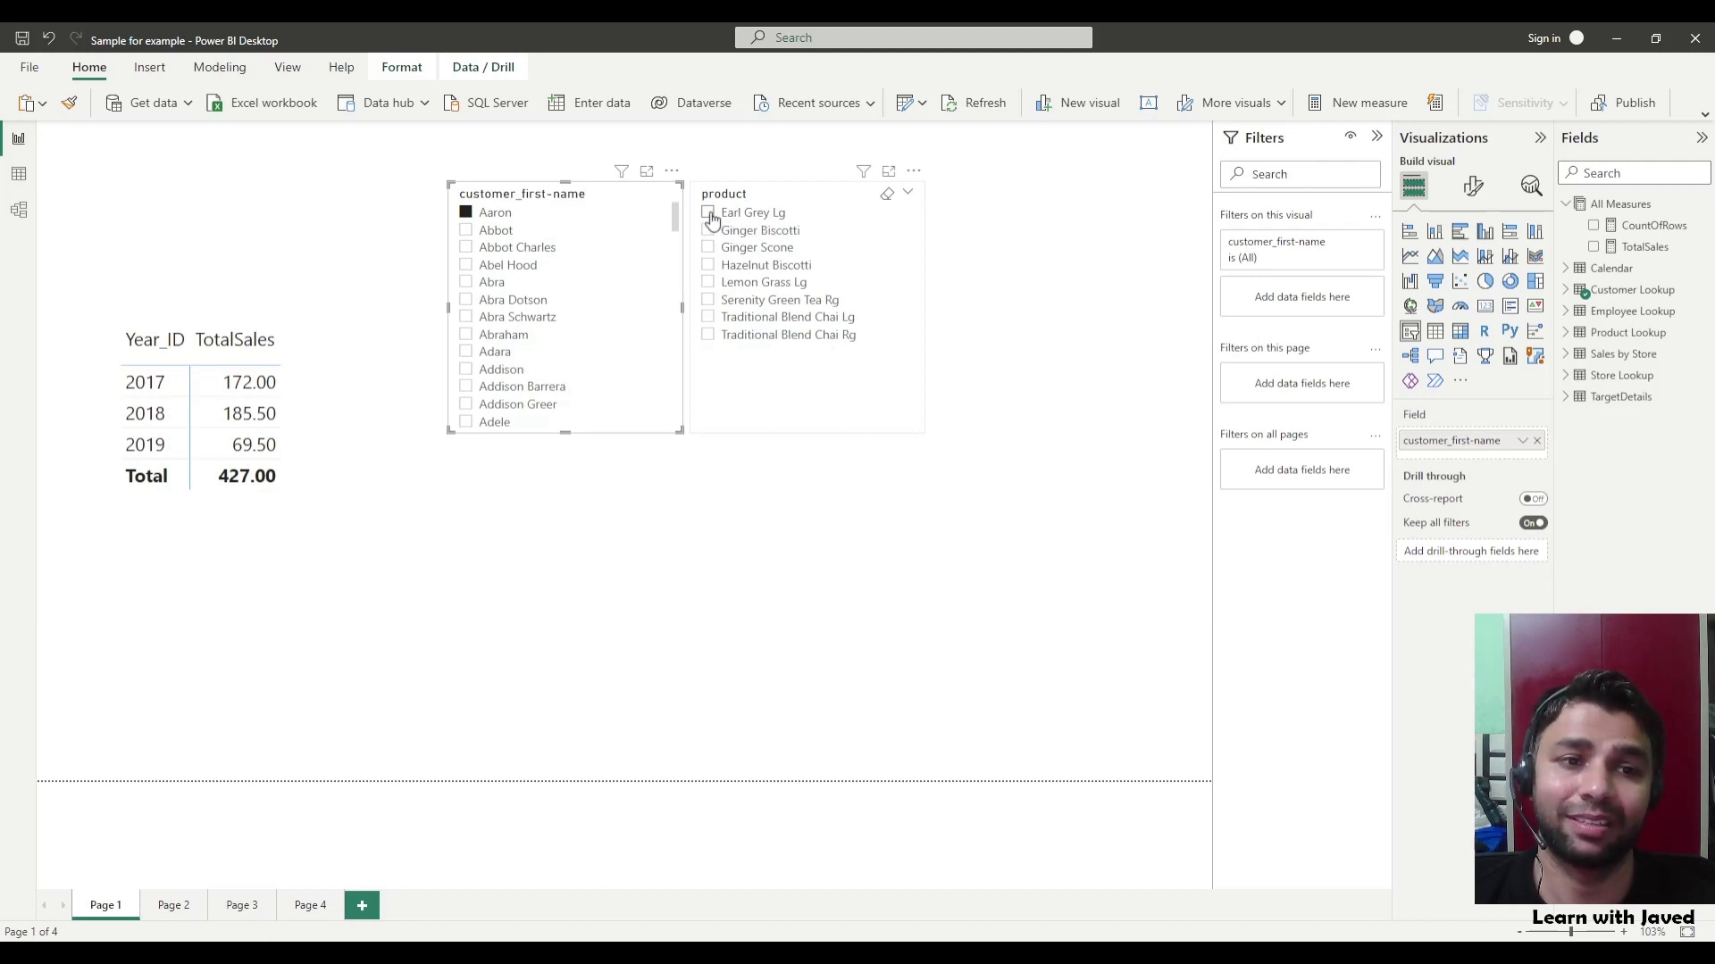
pyautogui.click(710, 214)
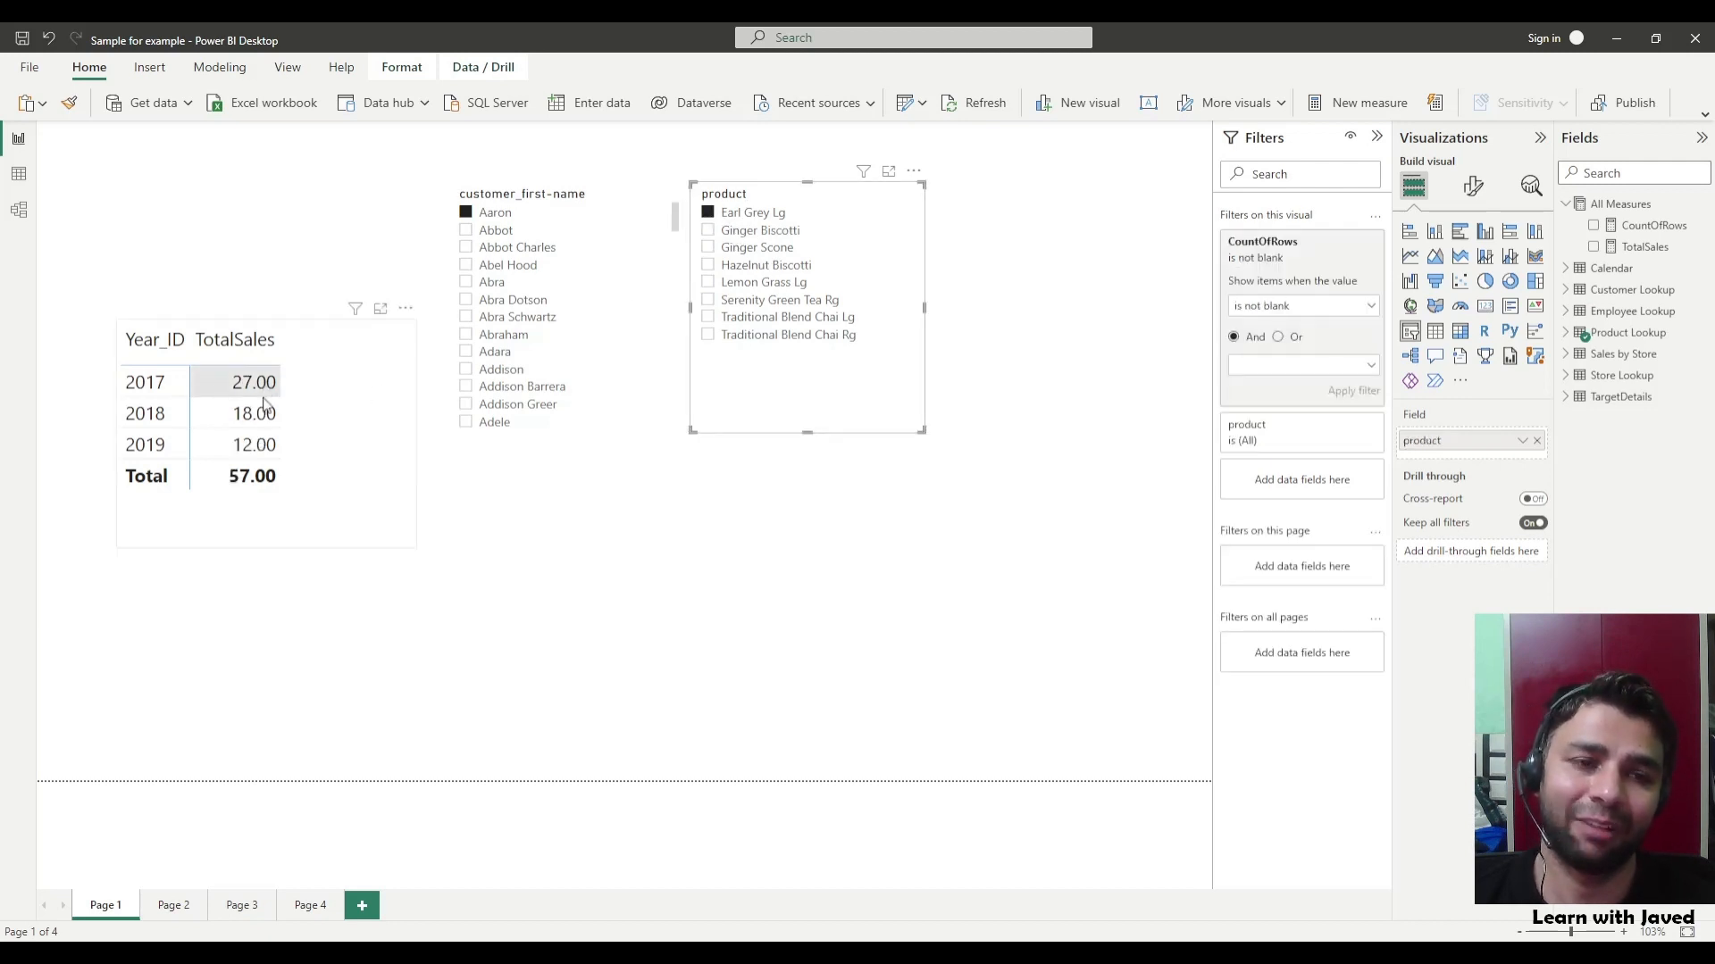
pyautogui.click(710, 231)
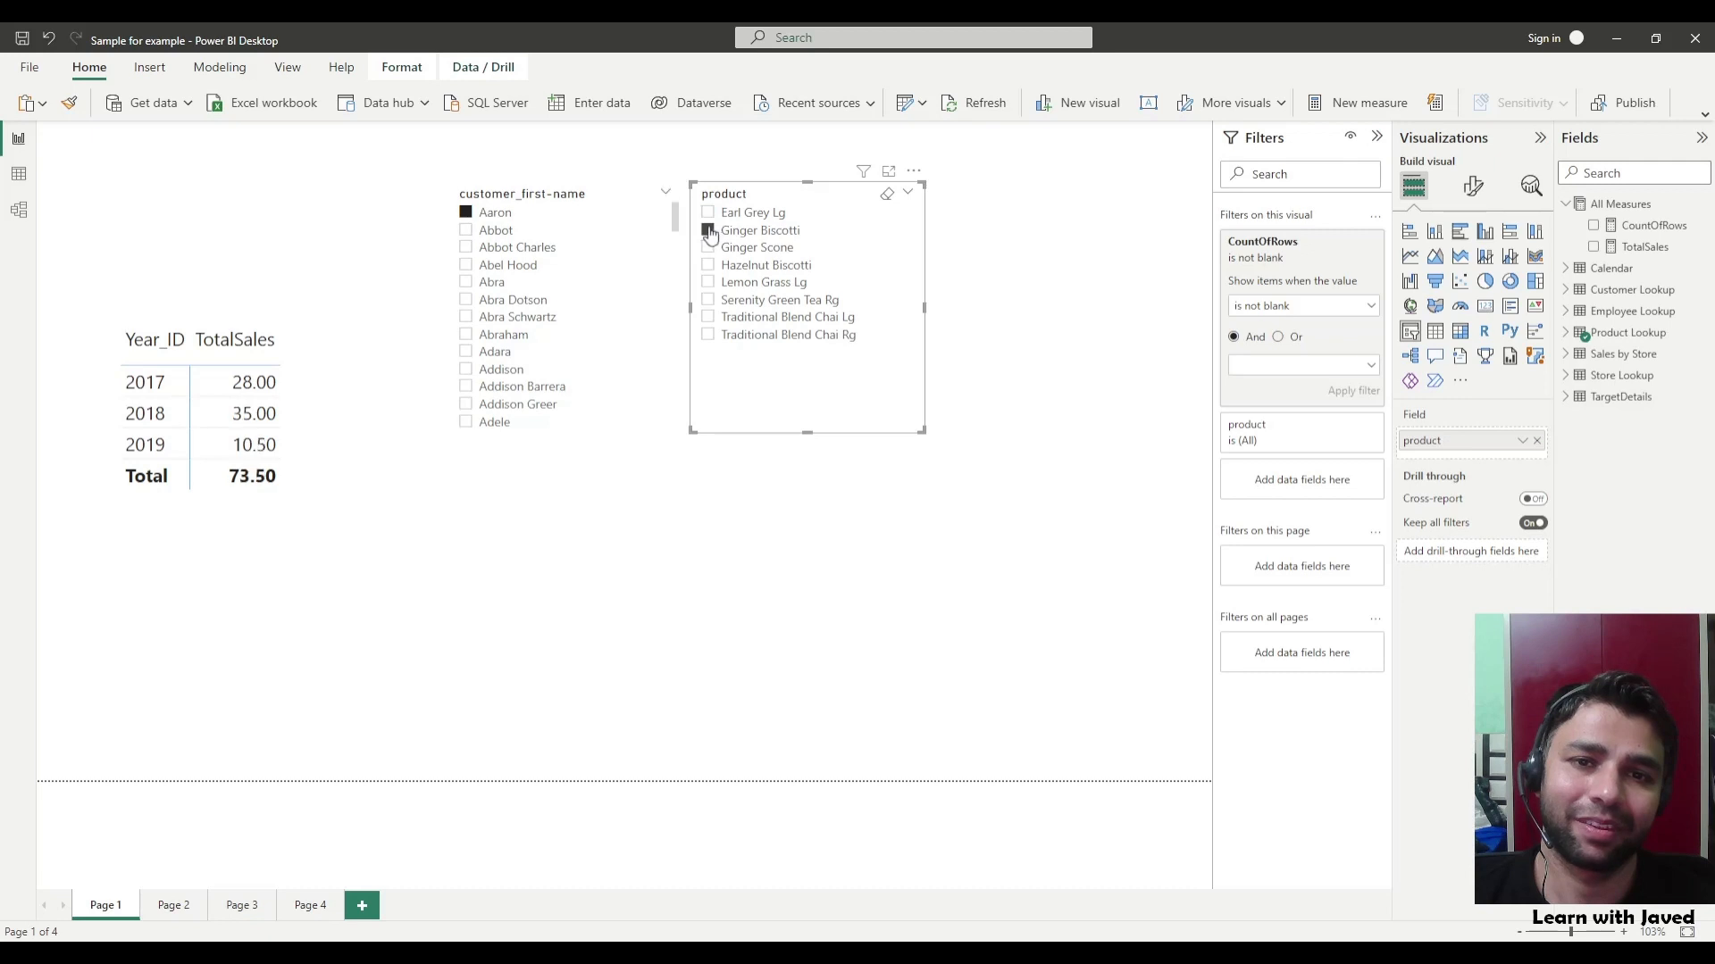
pyautogui.click(710, 248)
pyautogui.click(709, 265)
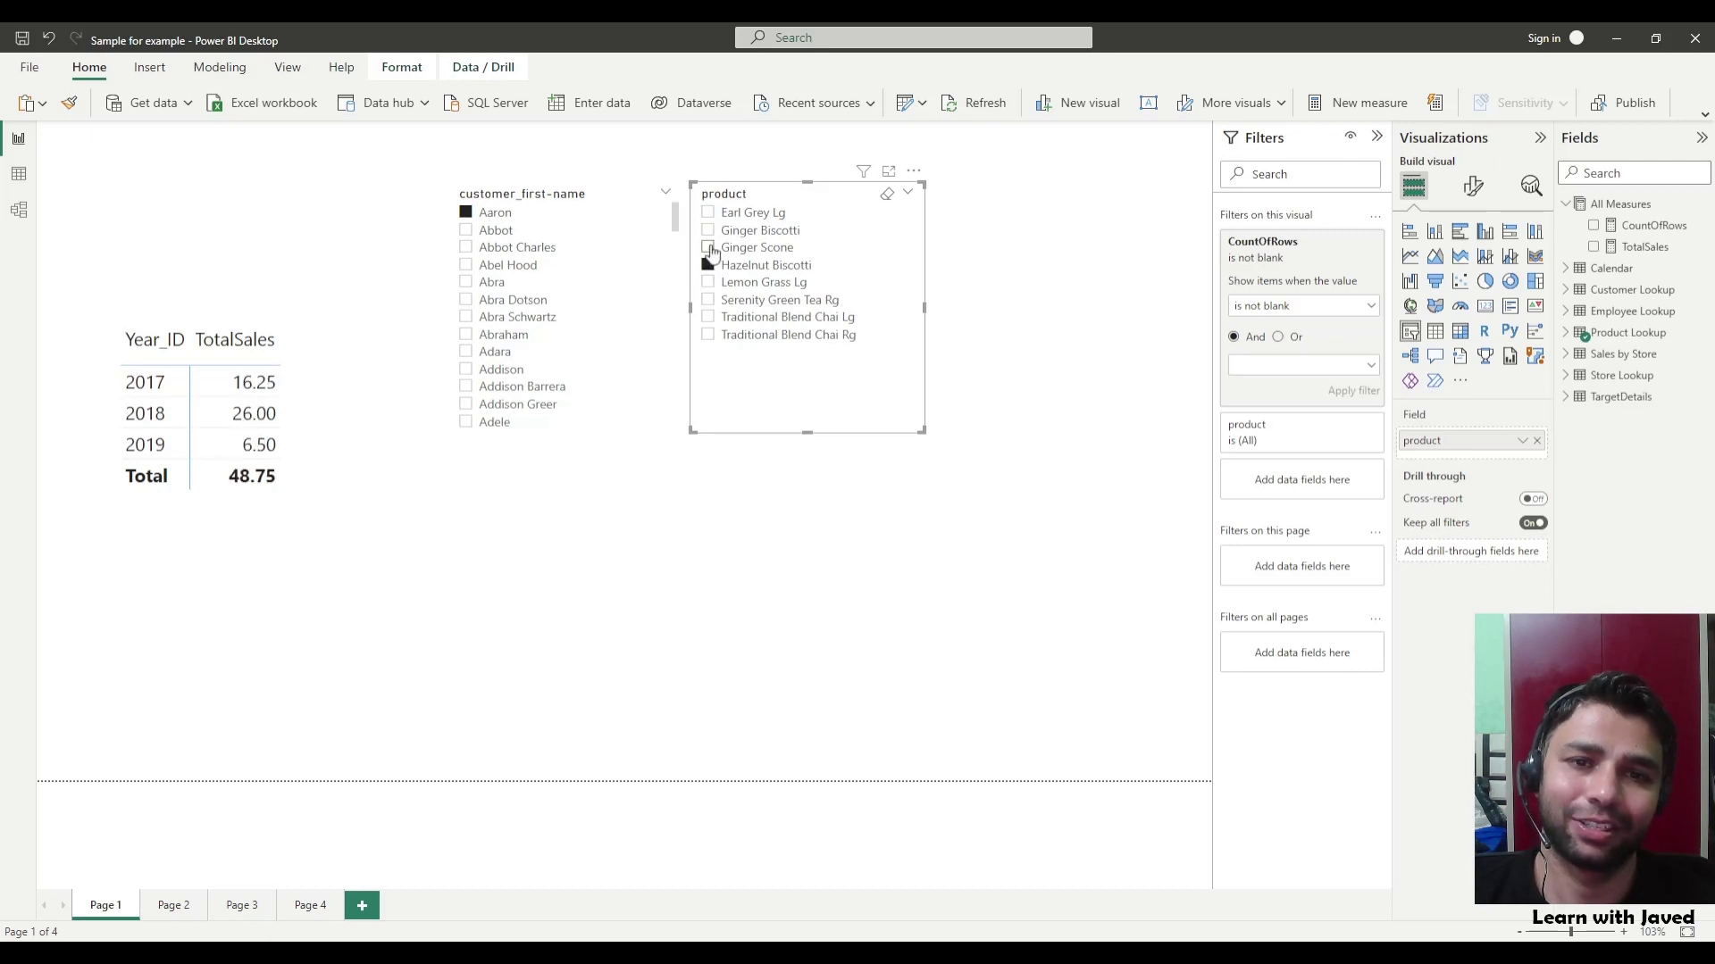
pyautogui.click(710, 248)
pyautogui.click(710, 248)
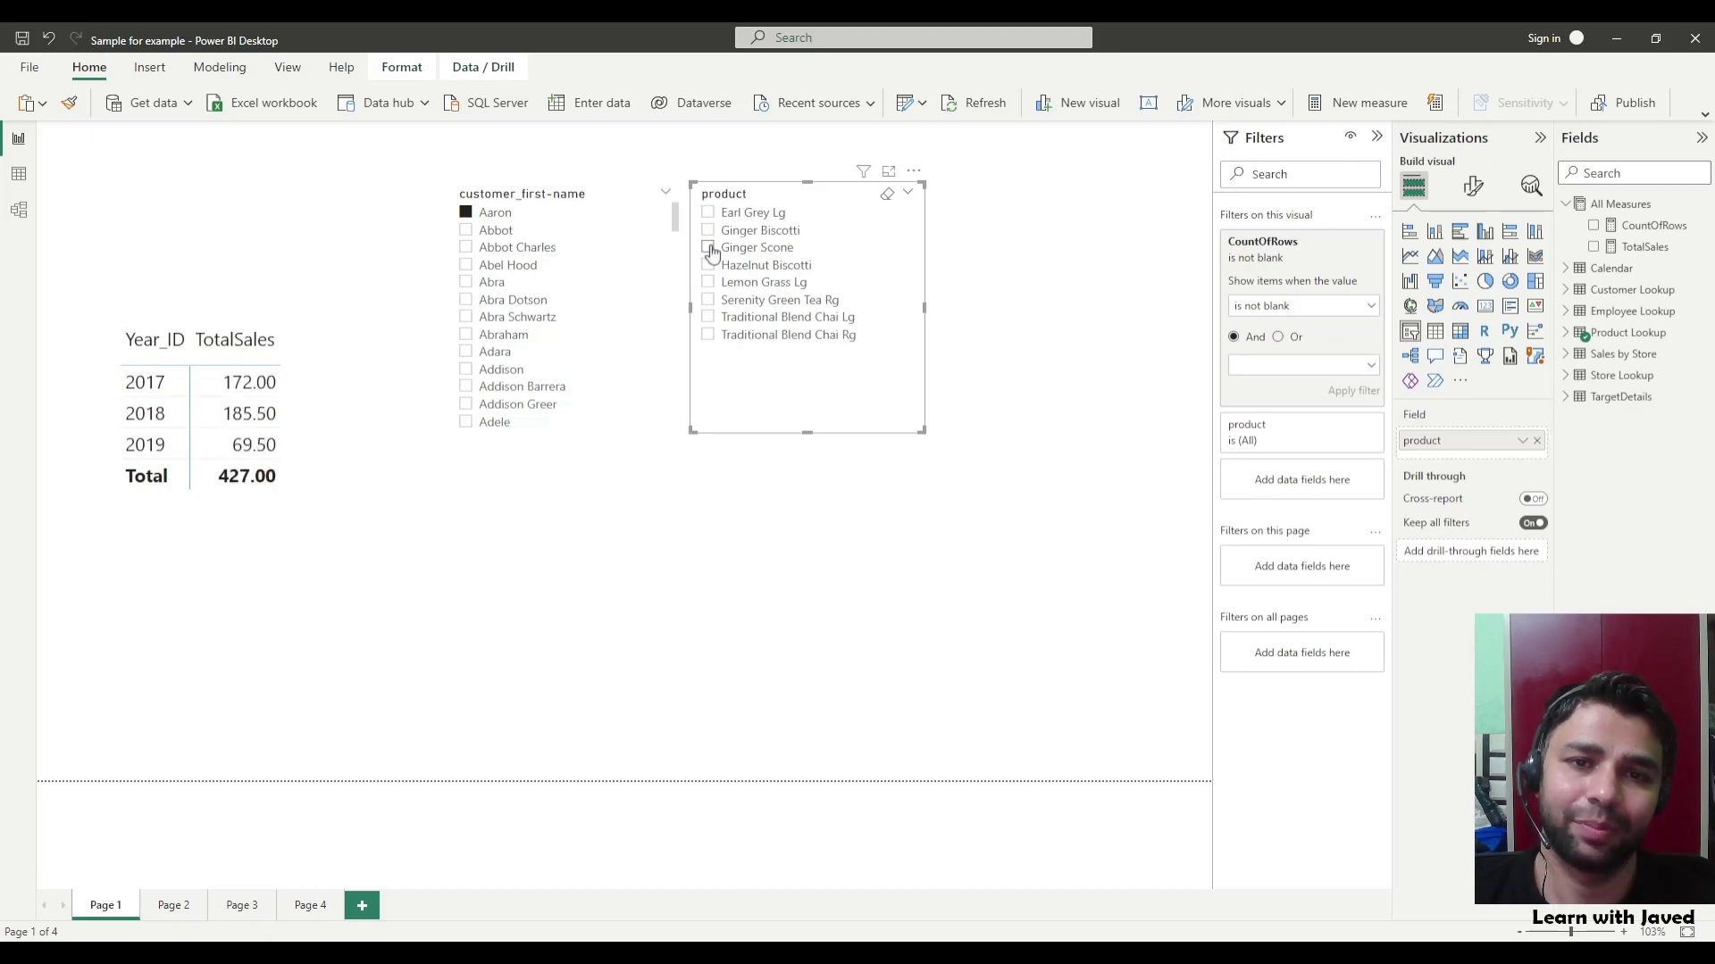
# Step: Check the second listed customer's sales for Ginger Scone, Hazelnut Biscotti, Lemon Grass Lg and Jamaican Coffee River Rg, then clear both slicers
pyautogui.click(465, 231)
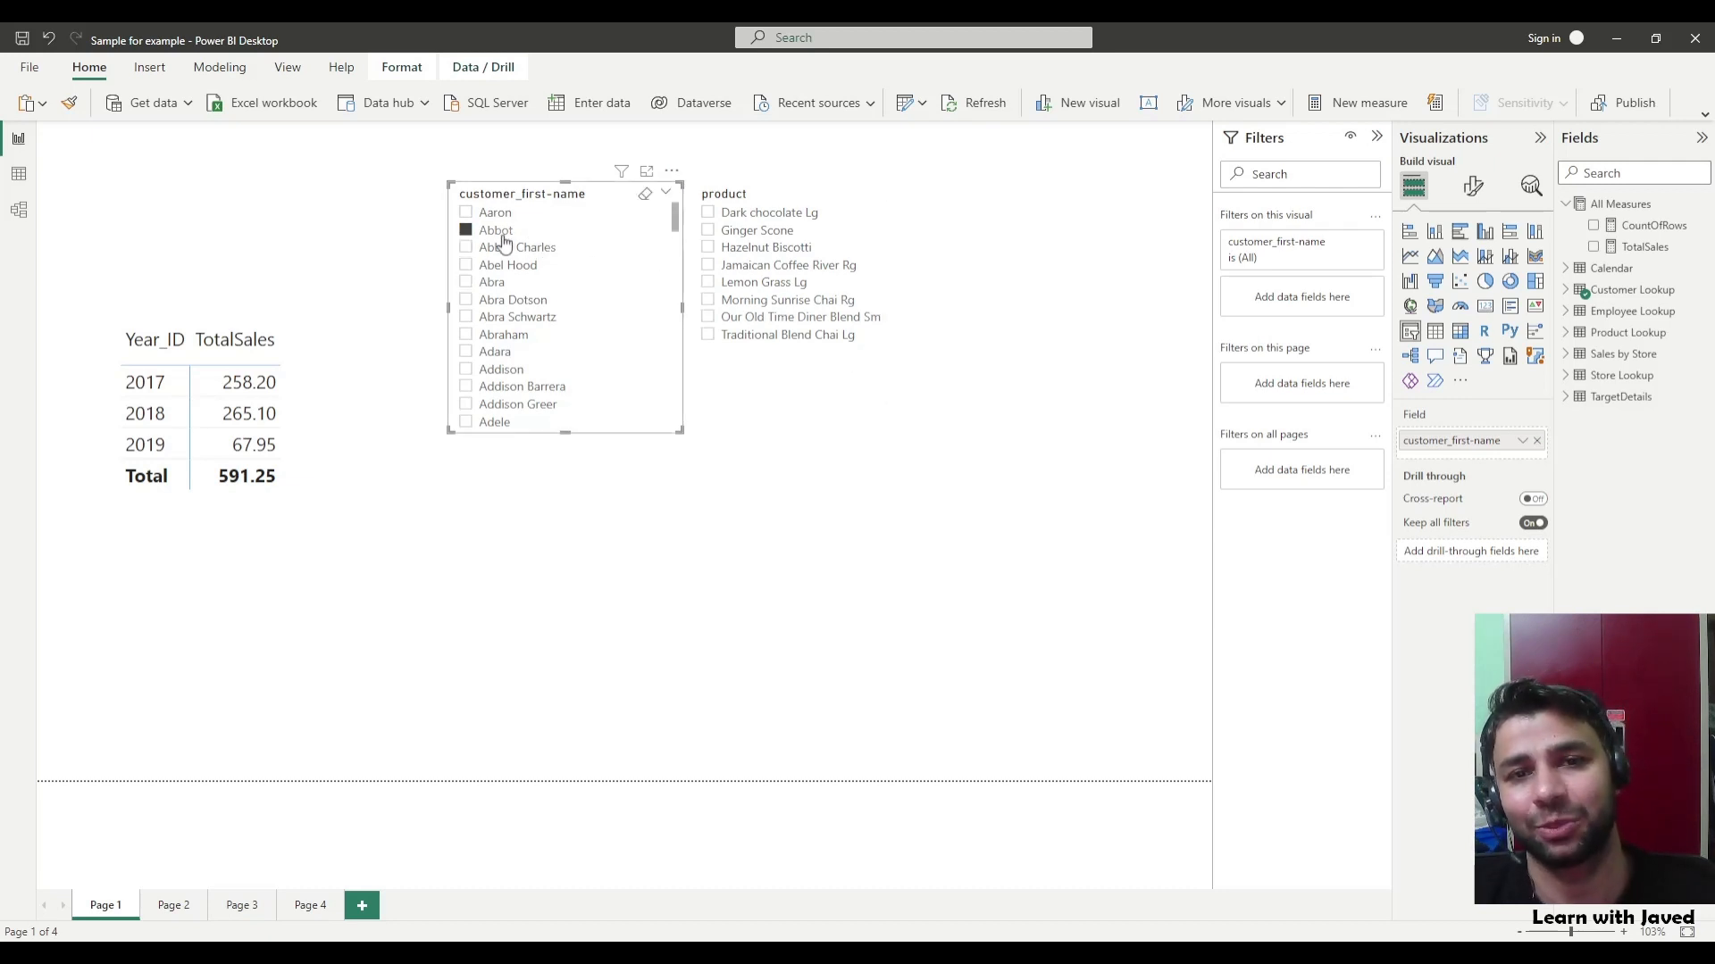
pyautogui.click(709, 232)
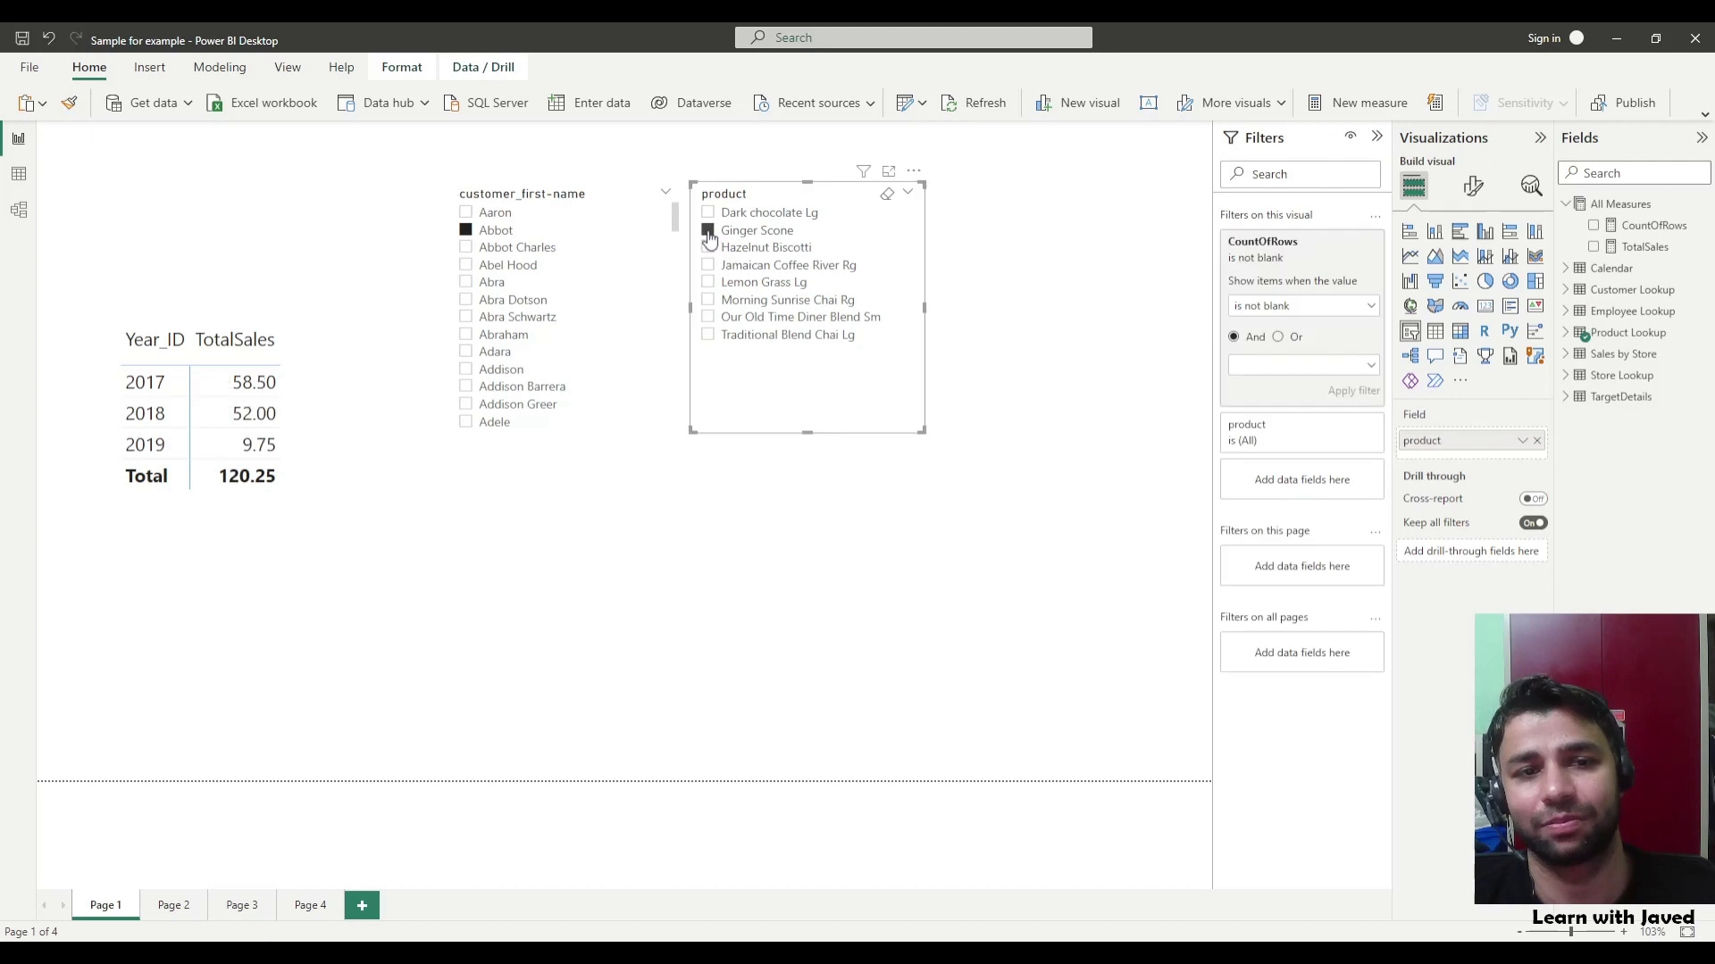
pyautogui.click(708, 247)
pyautogui.click(708, 282)
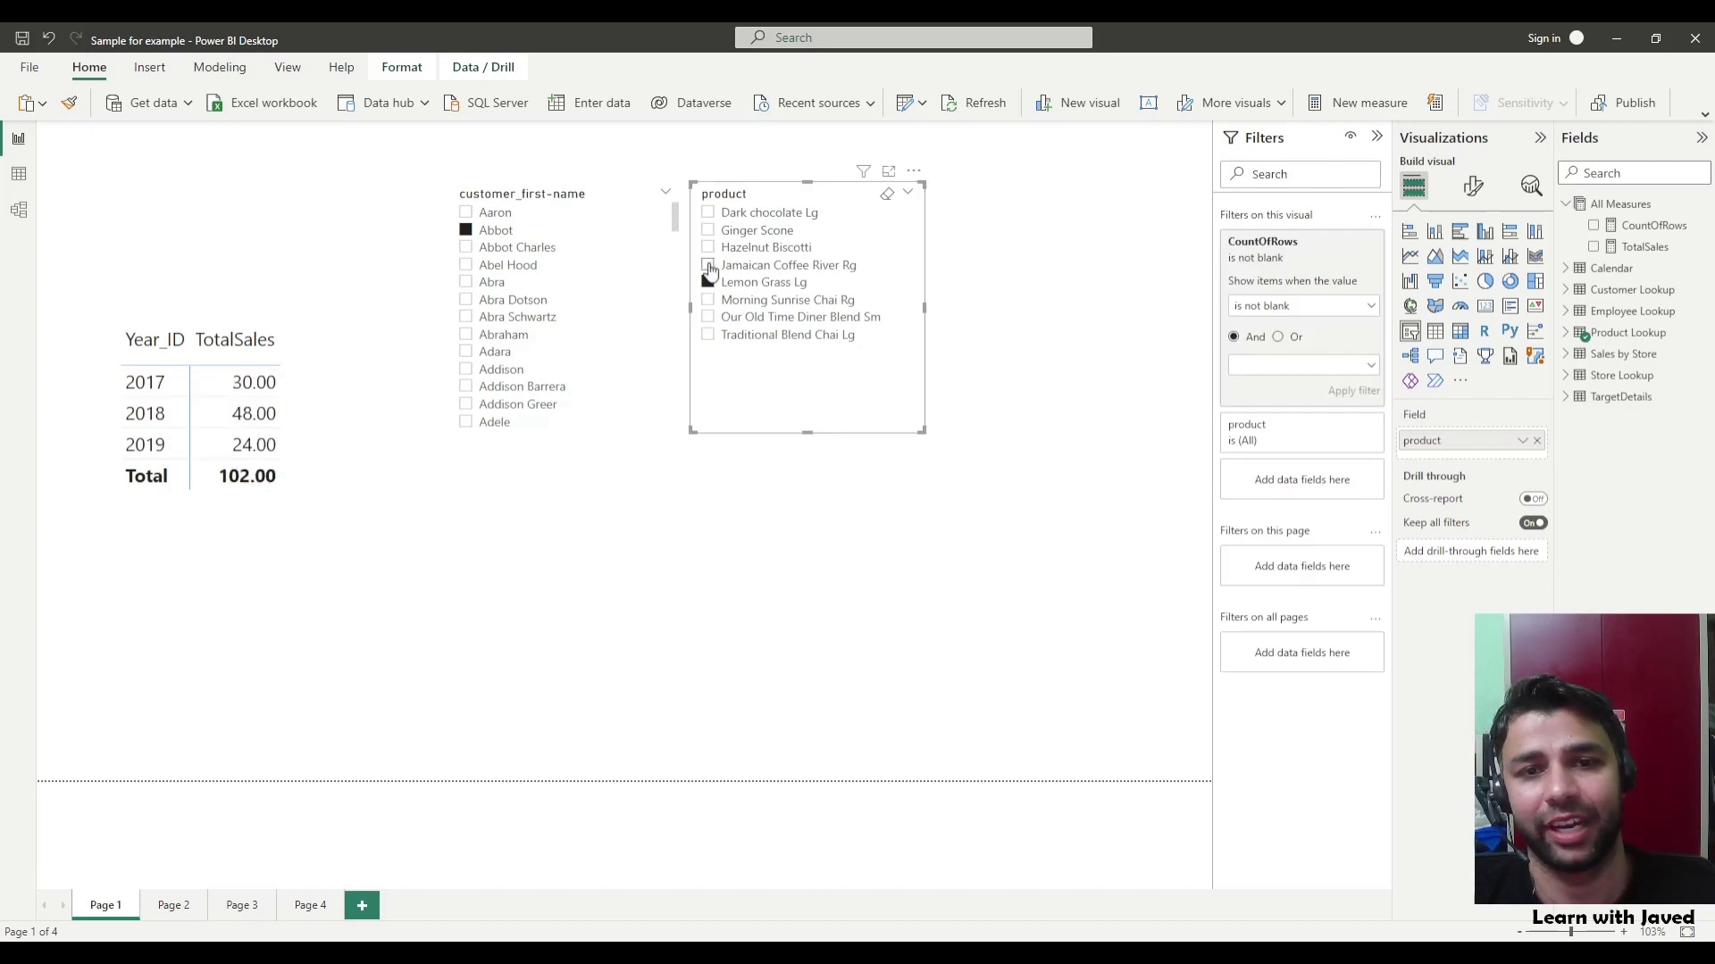
pyautogui.click(708, 265)
pyautogui.click(708, 265)
pyautogui.click(465, 230)
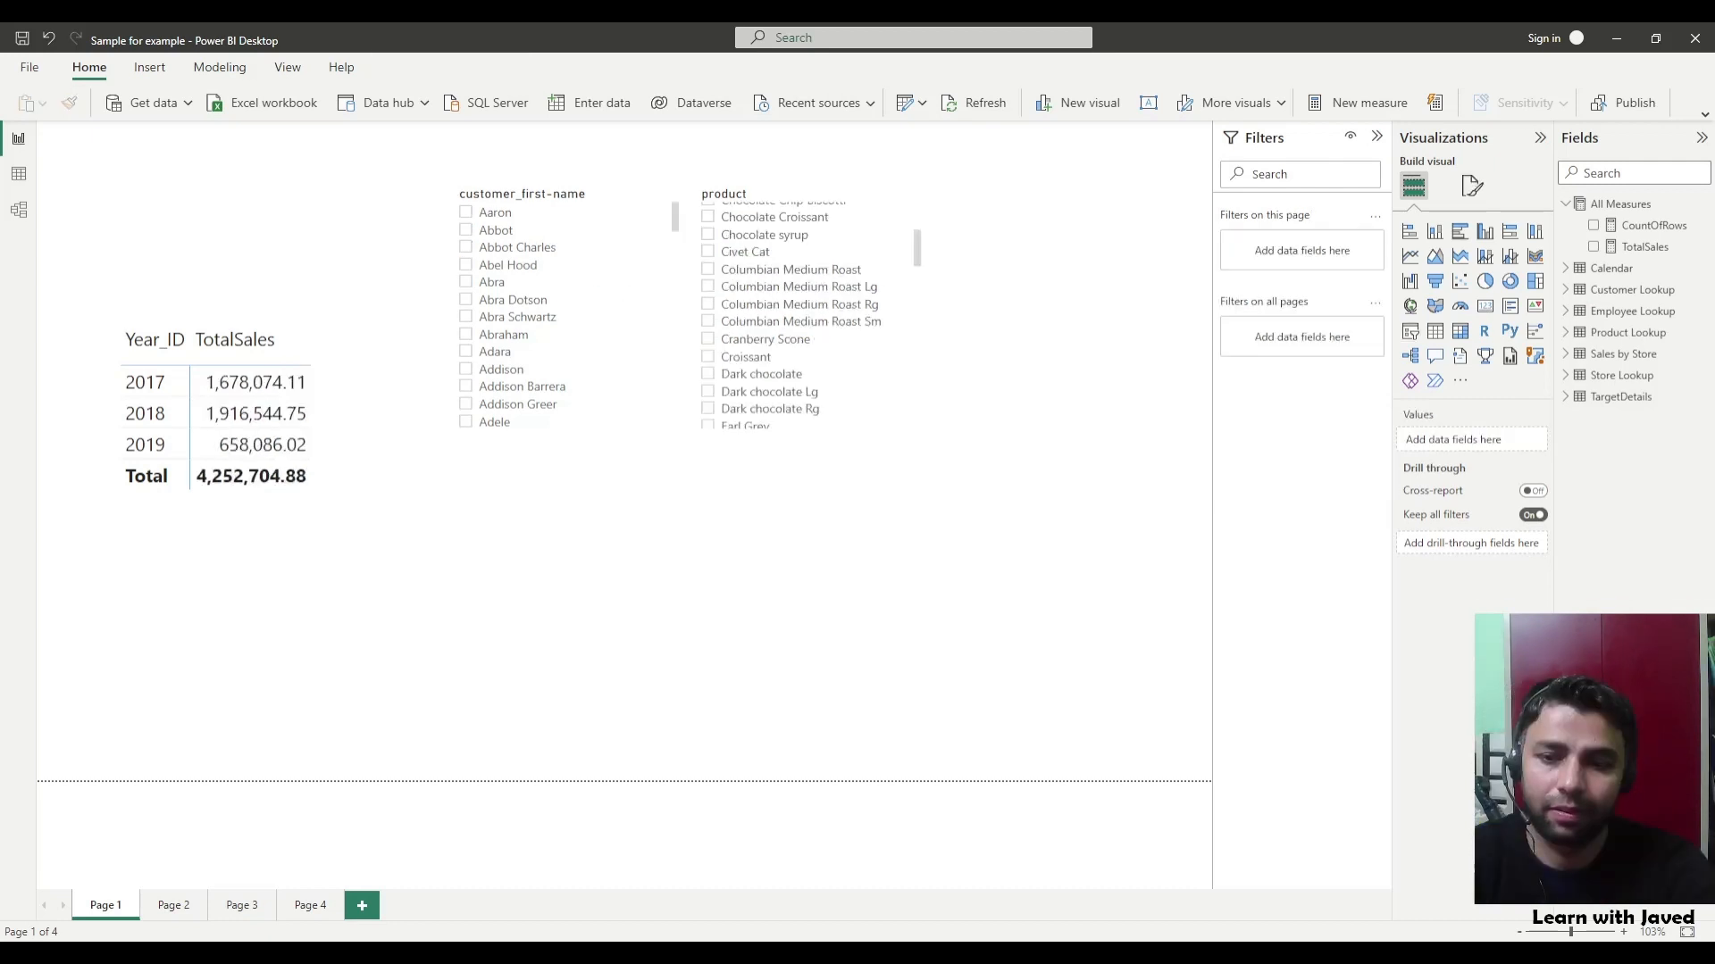